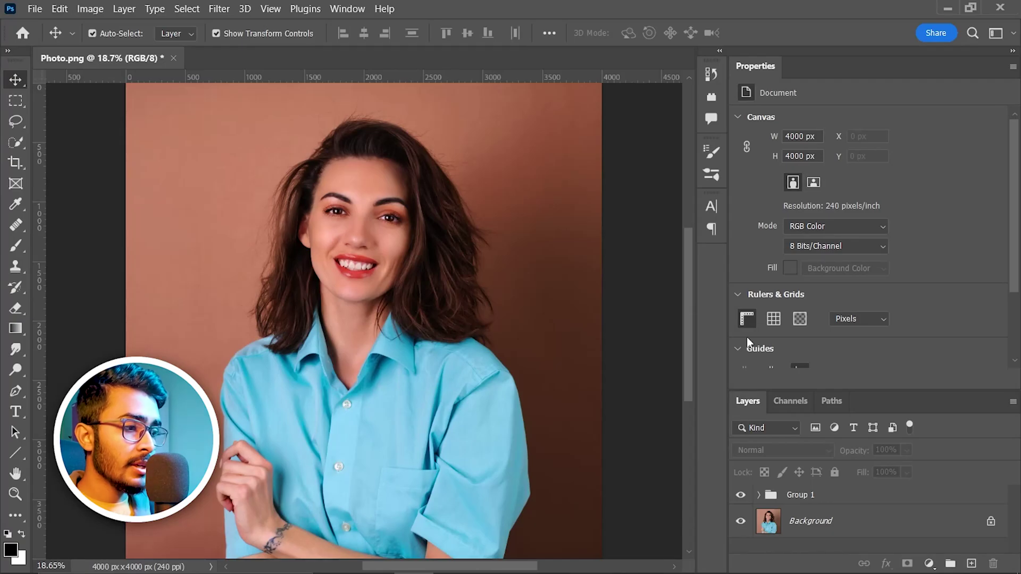
# Hide Group 1 to compare, then delete it so only the Background layer remains.
pyautogui.click(740, 496)
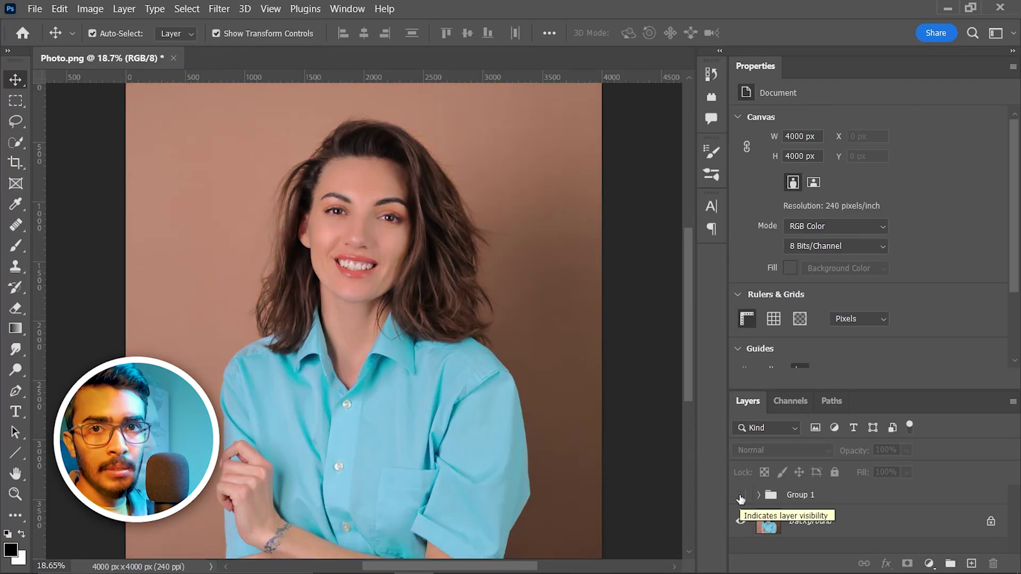
pyautogui.moveTo(799, 499); pyautogui.dragTo(992, 563)
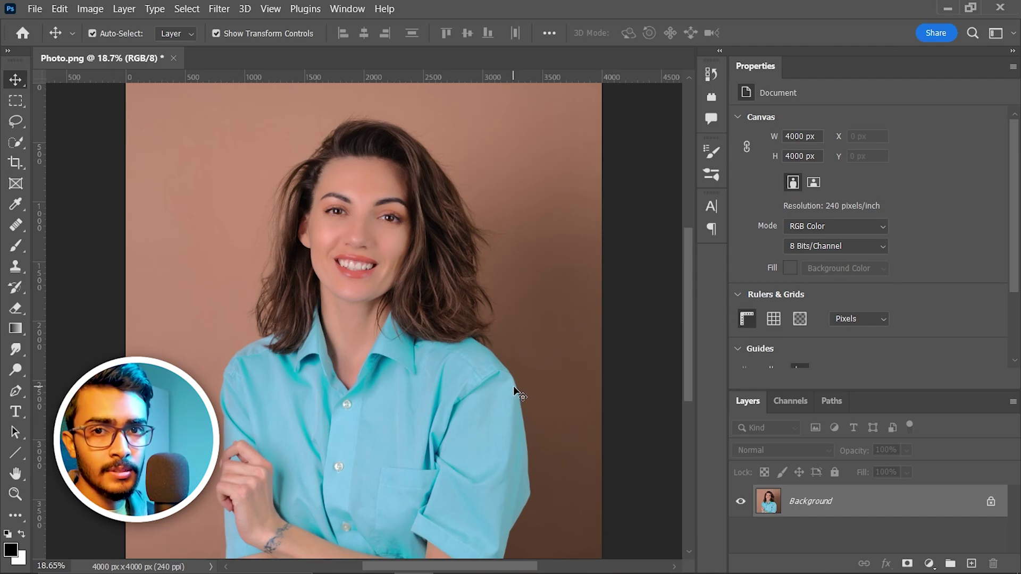
# Add a Curves adjustment layer above the Background.
pyautogui.click(928, 563)
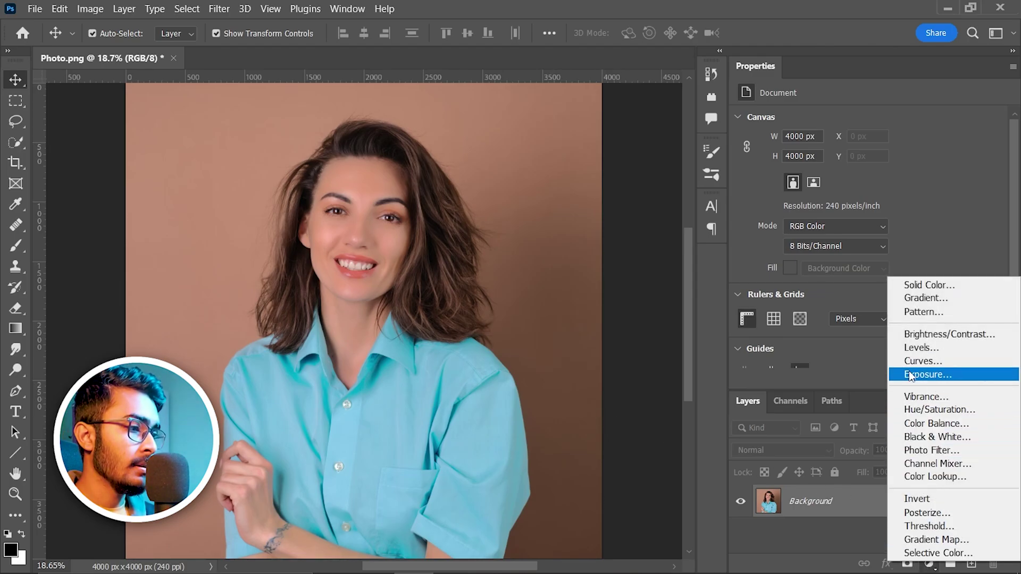
pyautogui.click(931, 364)
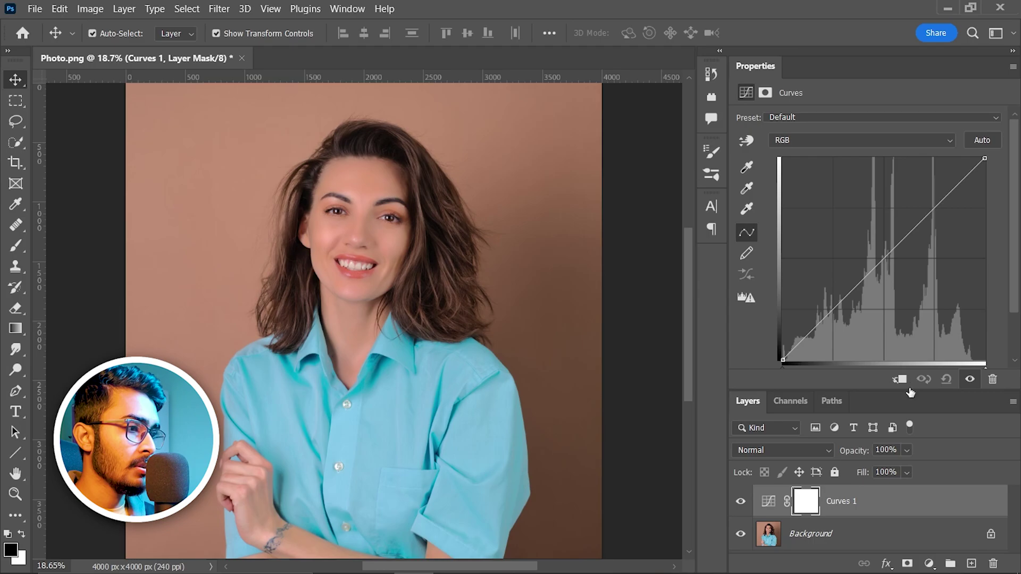
pyautogui.scroll(5, 380, 222)
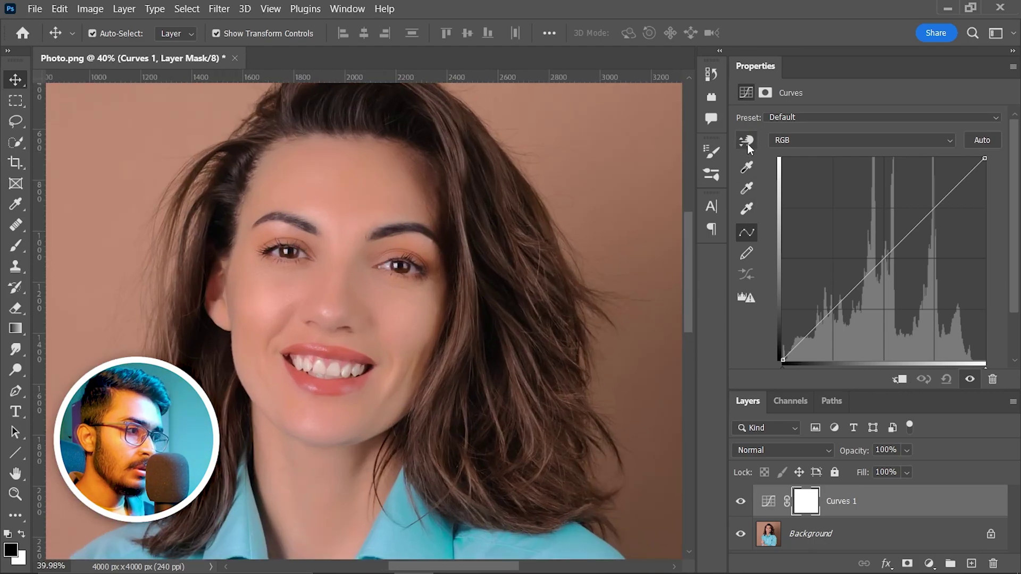
# Sample the face and hair tones with the targeted adjustment tool and pull the curve darker.
pyautogui.click(747, 142)
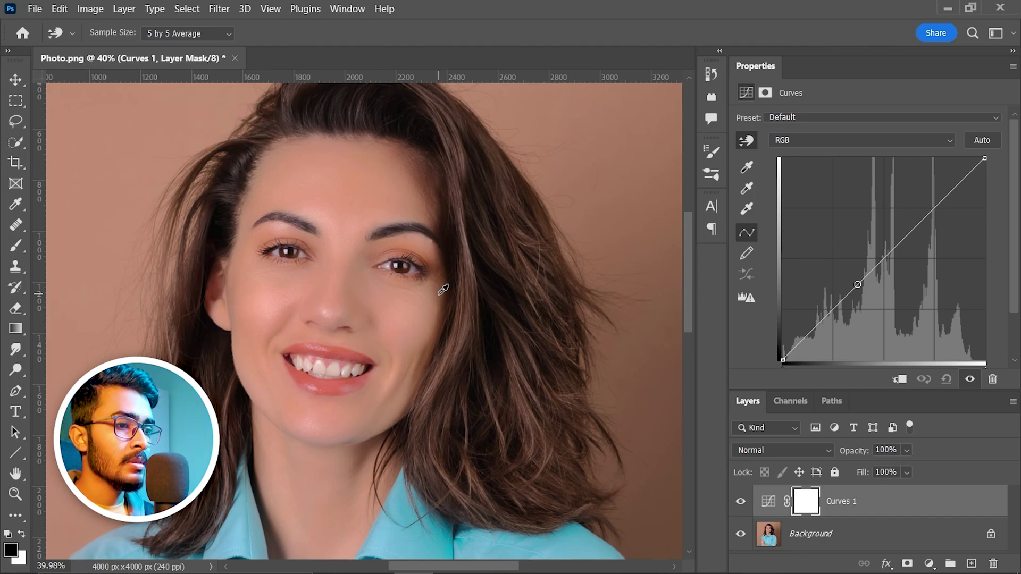
pyautogui.click(444, 289)
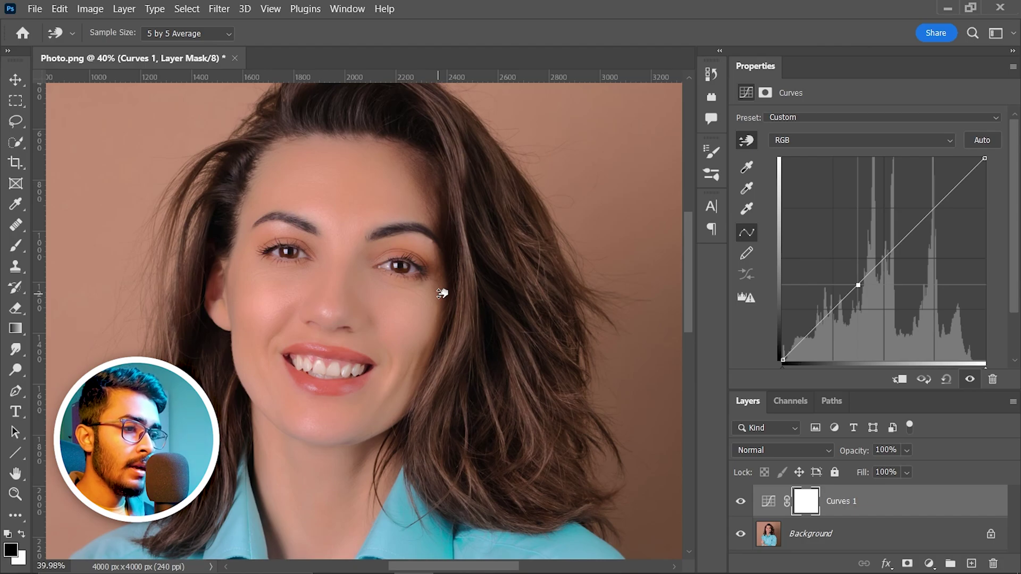
pyautogui.moveTo(442, 293); pyautogui.dragTo(447, 308)
pyautogui.click(573, 305)
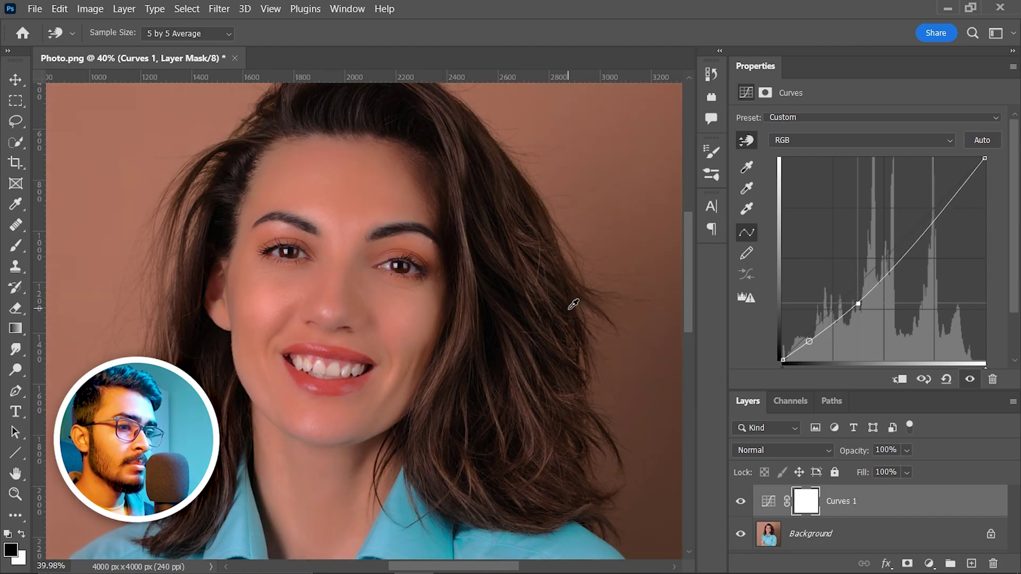
pyautogui.moveTo(573, 304); pyautogui.dragTo(569, 304)
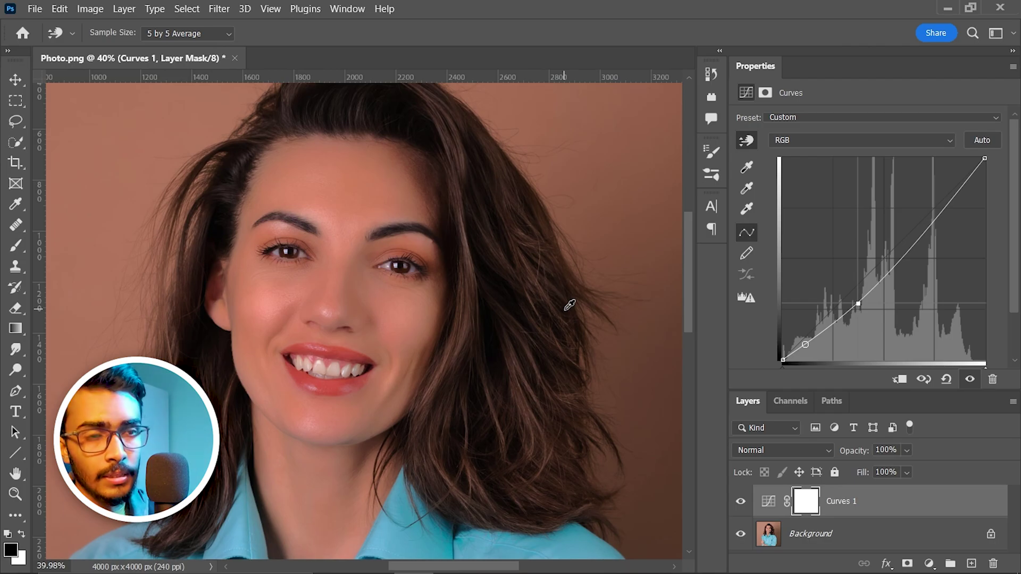
# Move Curves 1's Underlying Layer white Blend If slider left, split it to 132/174, and apply.
pyautogui.doubleClick(937, 509)
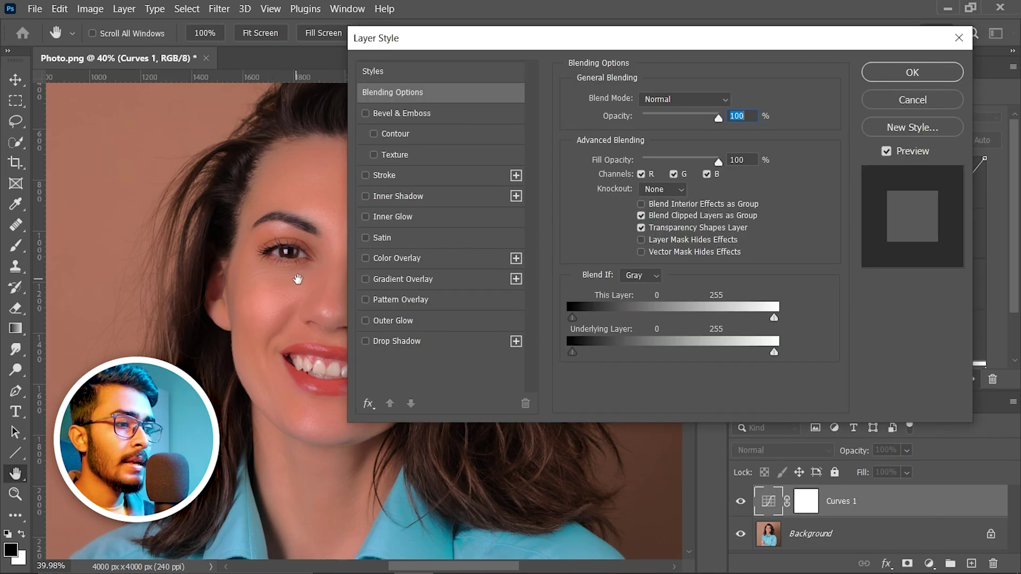
pyautogui.moveTo(297, 273); pyautogui.dragTo(228, 274)
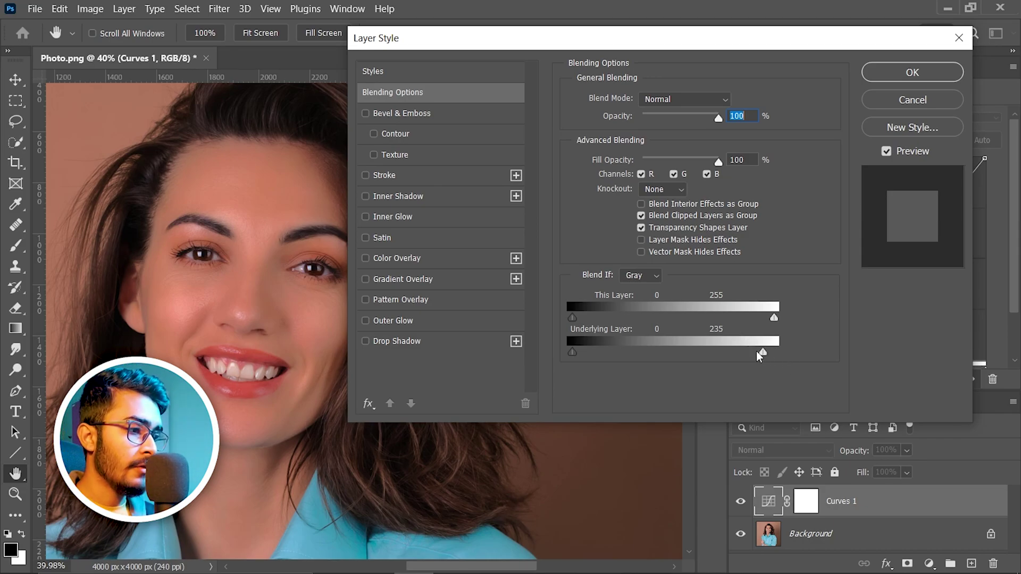
pyautogui.moveTo(756, 351); pyautogui.dragTo(699, 353)
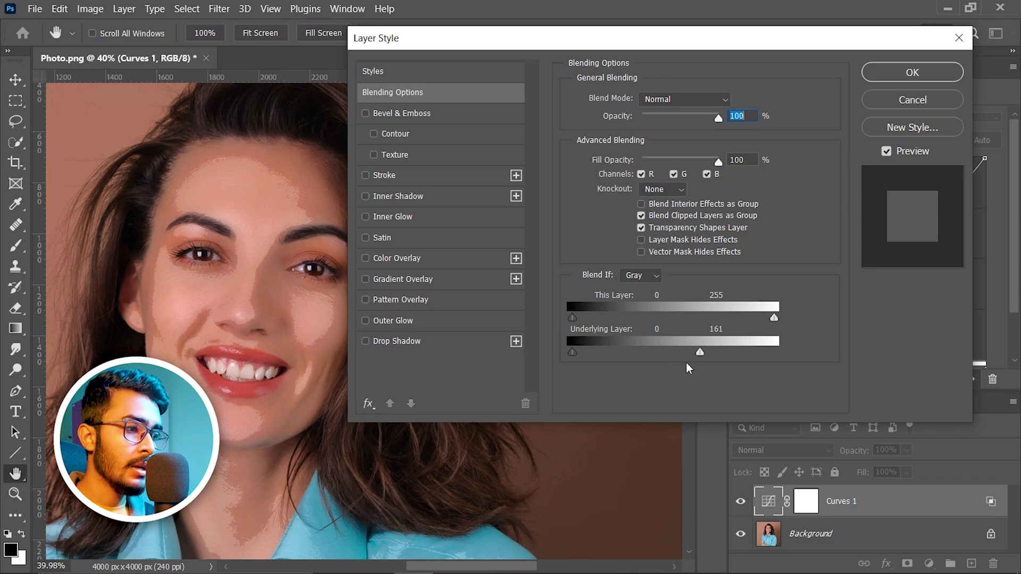
pyautogui.press('alt')
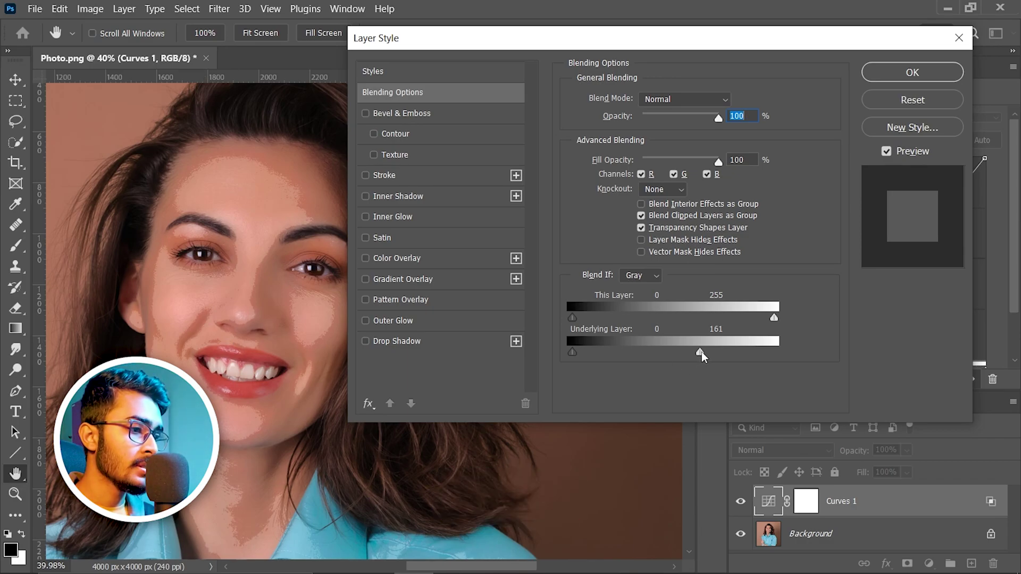
pyautogui.moveTo(701, 352); pyautogui.dragTo(701, 353)
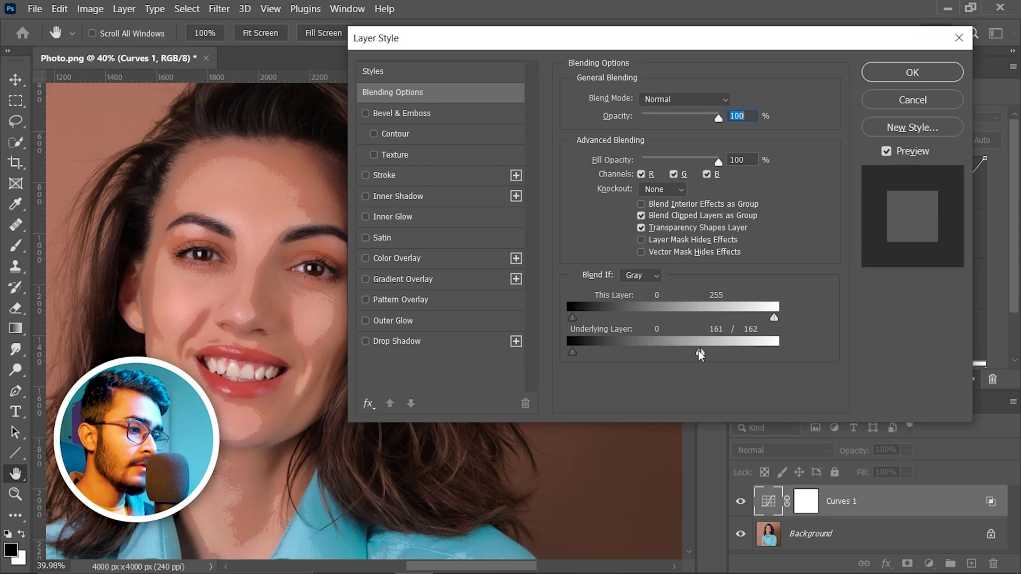
pyautogui.moveTo(698, 350)
pyautogui.mouseDown()
pyautogui.moveTo(675, 356)
pyautogui.moveTo(711, 352)
pyautogui.mouseUp()
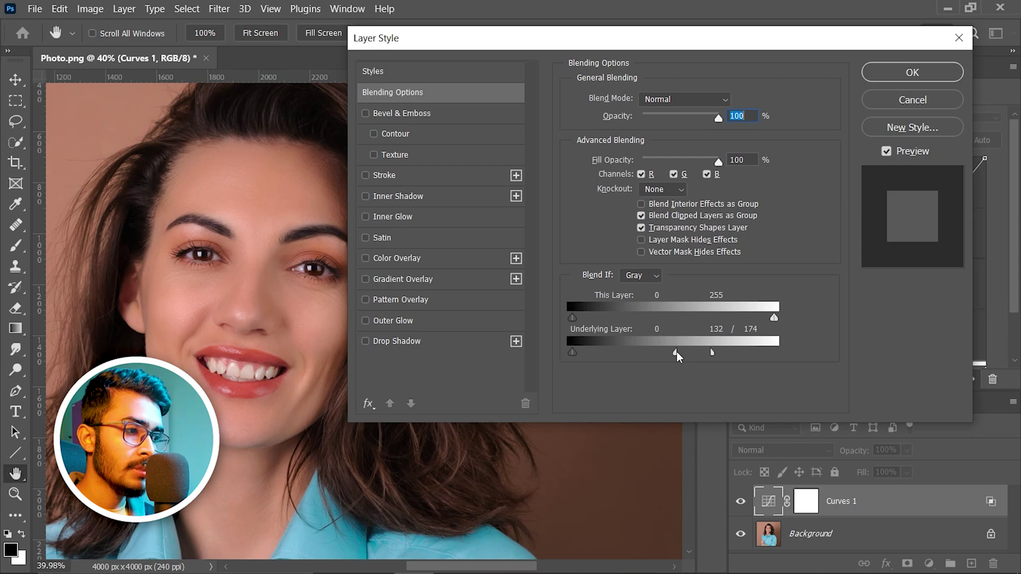
pyautogui.click(910, 74)
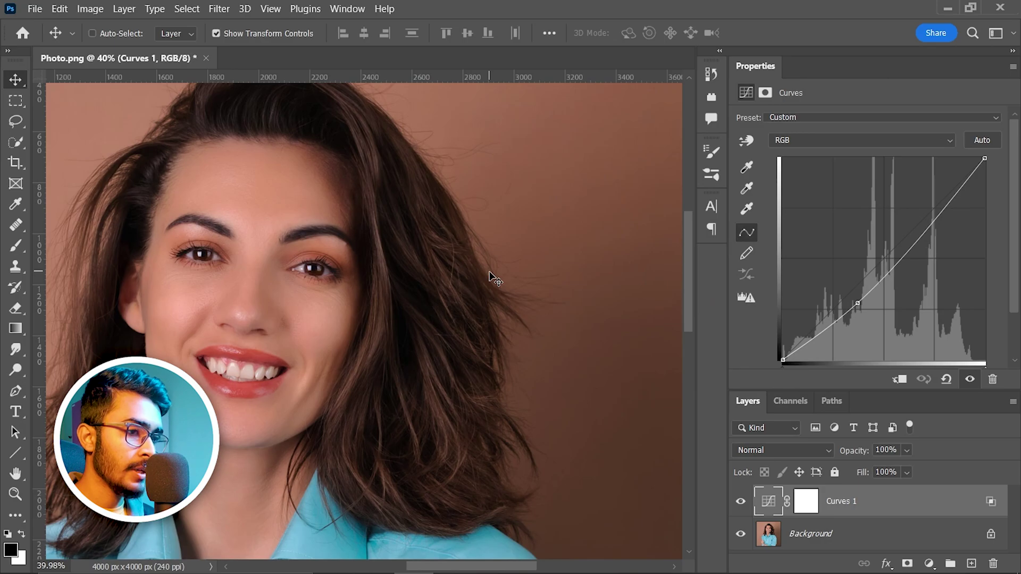
pyautogui.hotkey('ctrl', '0')
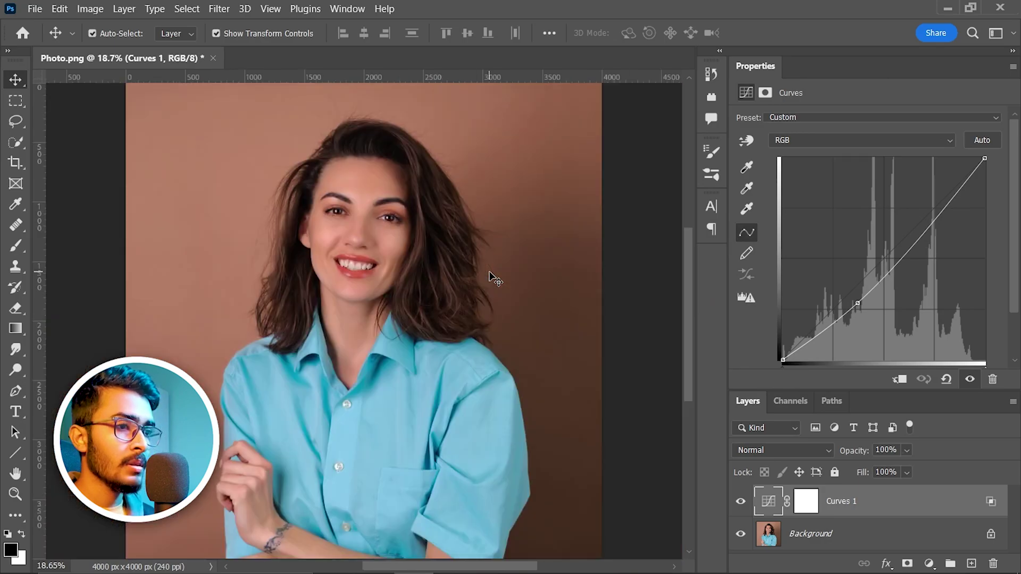
pyautogui.click(740, 502)
pyautogui.click(740, 502)
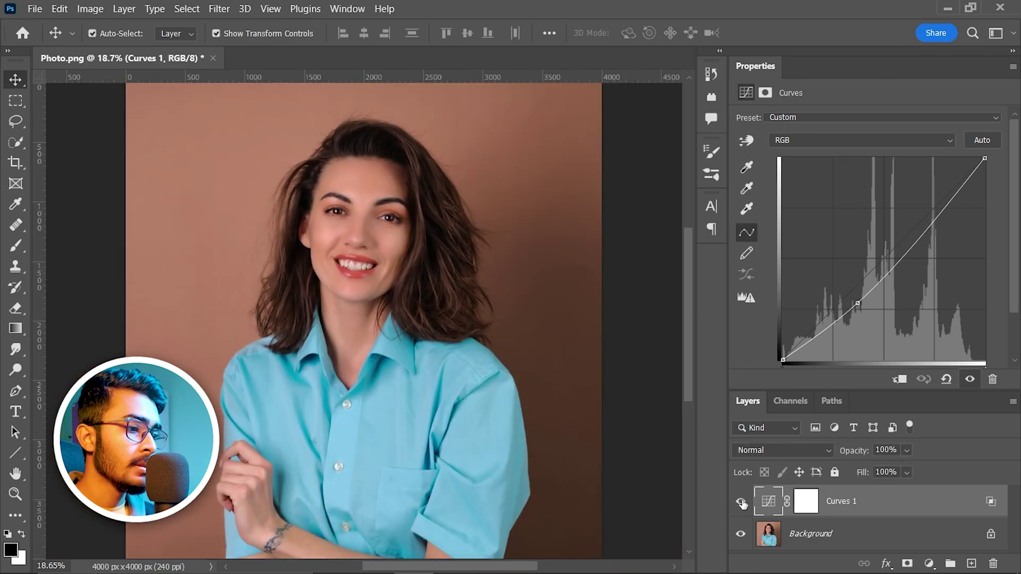
pyautogui.click(741, 502)
pyautogui.click(740, 502)
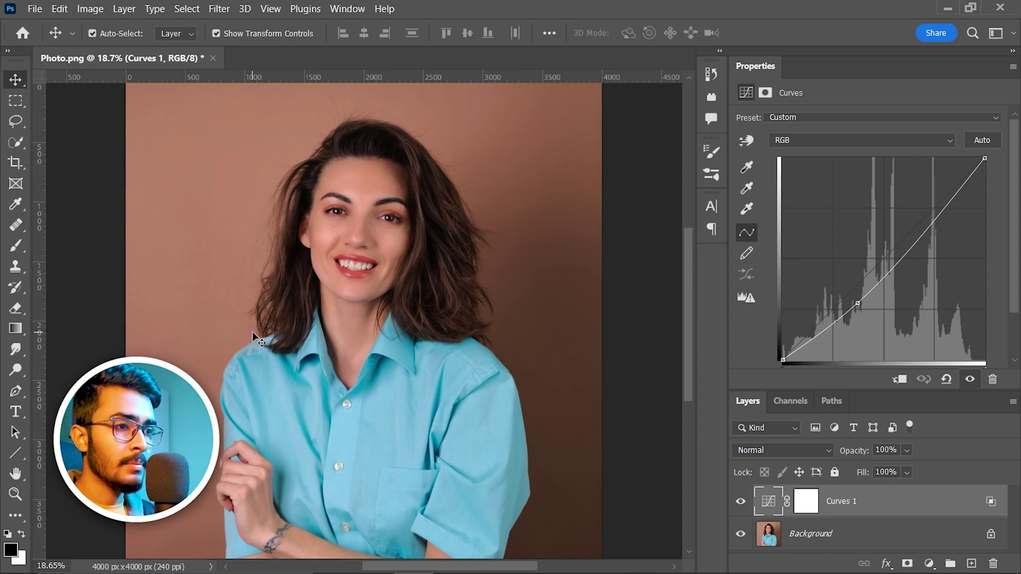
pyautogui.scroll(4, 361, 191)
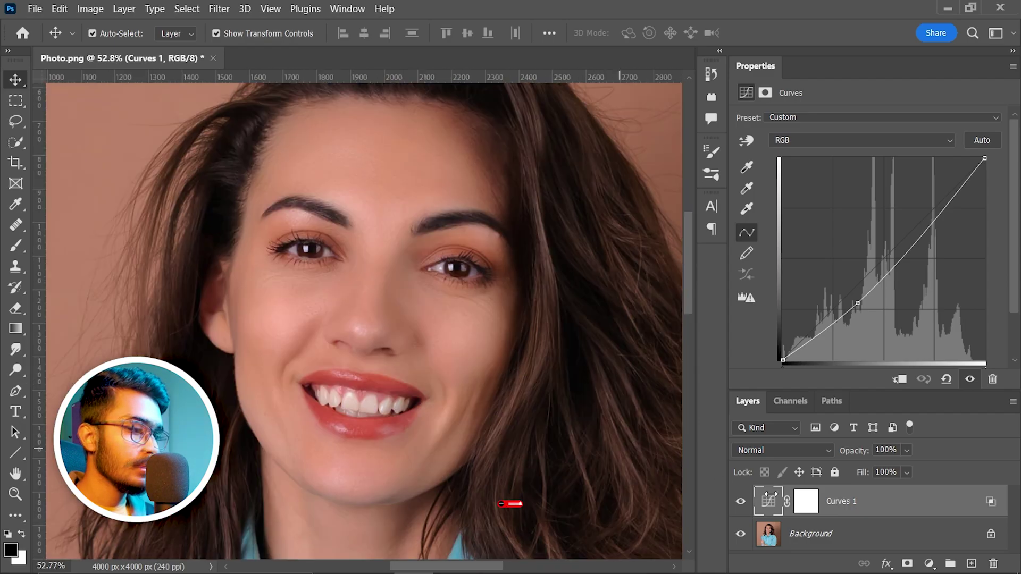
# Add Curves 2 and lift the teeth's tone with the targeted adjustment tool.
pyautogui.click(929, 563)
pyautogui.click(928, 359)
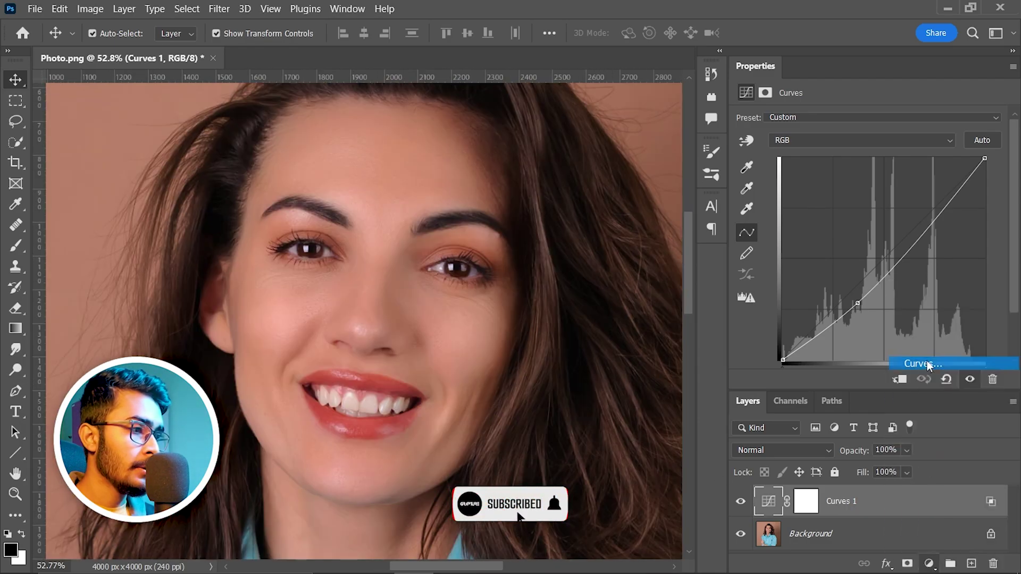
pyautogui.click(748, 140)
pyautogui.scroll(2, 351, 411)
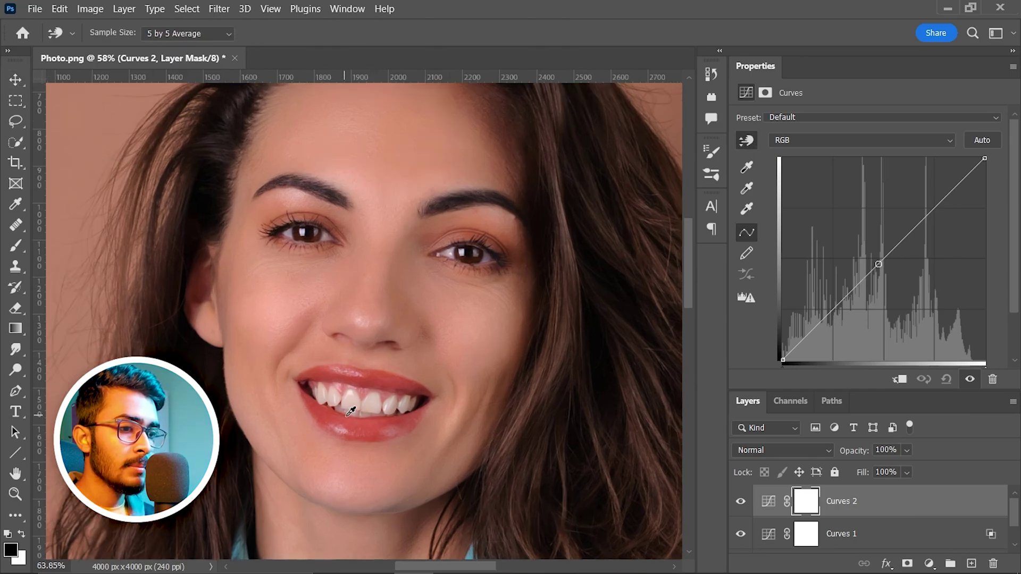
pyautogui.click(355, 418)
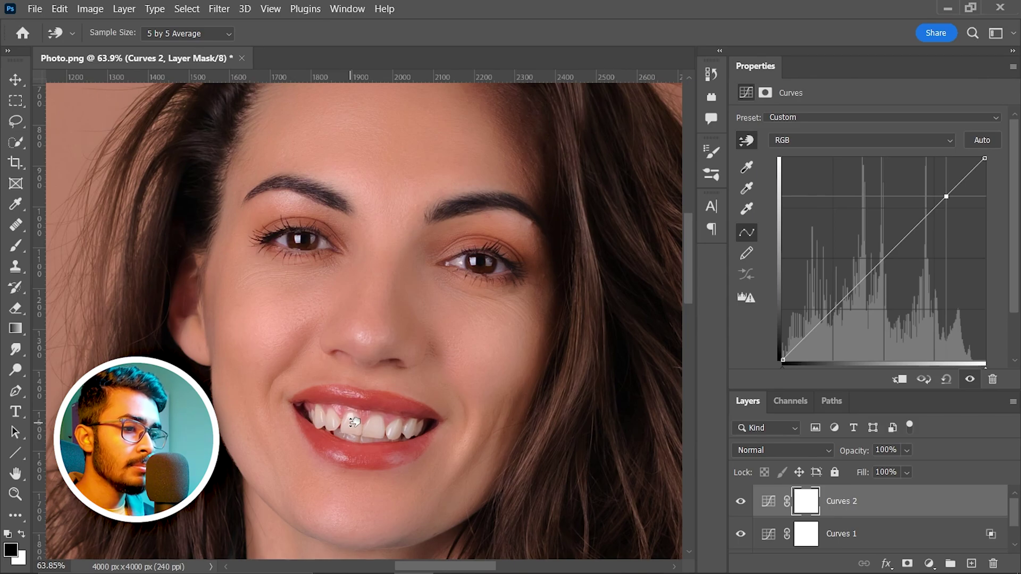
pyautogui.moveTo(353, 422); pyautogui.dragTo(356, 407)
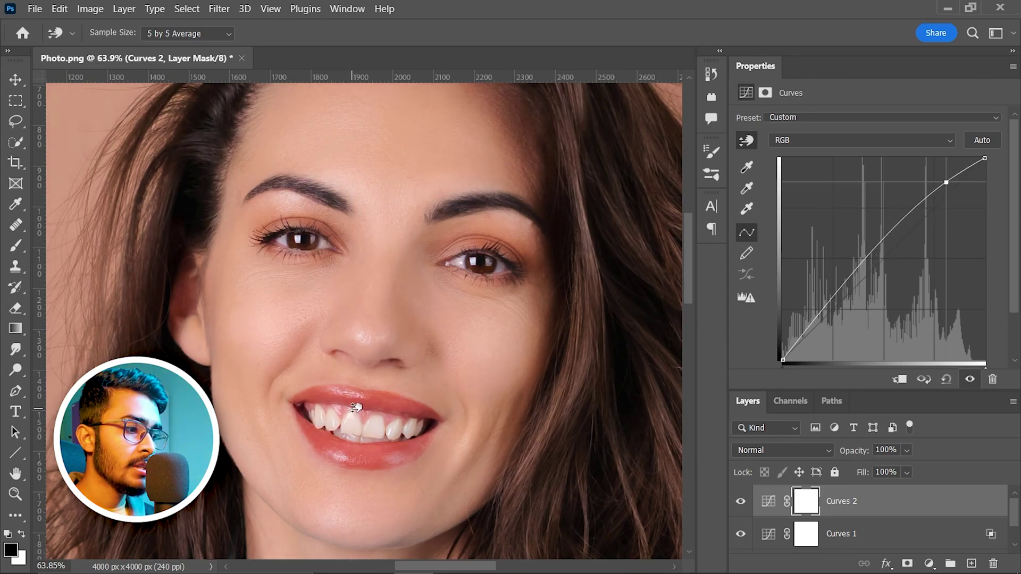
pyautogui.scroll(-1, 386, 358)
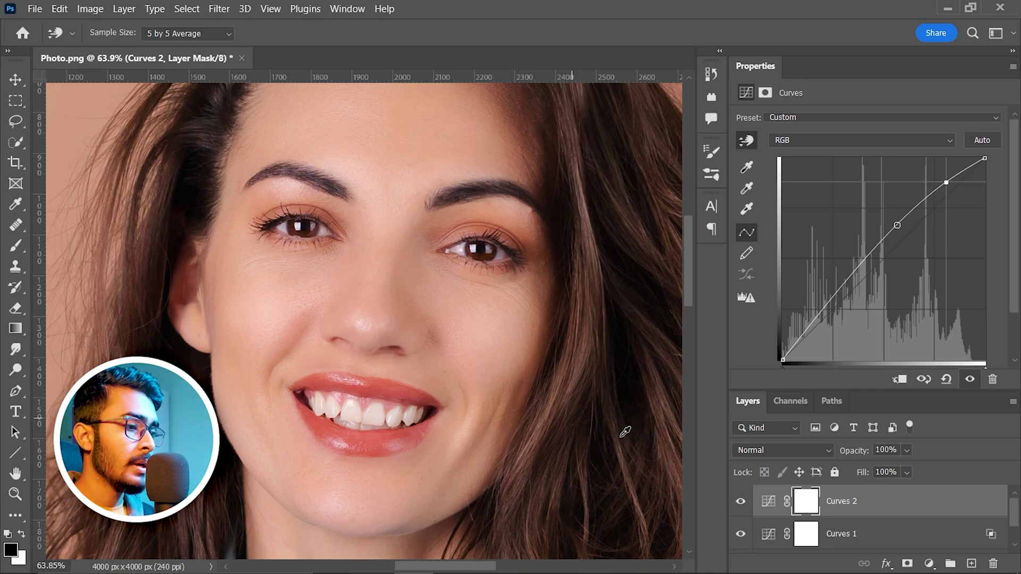
# Move Curves 2's Underlying Layer black Blend If slider right, split it to 148/201, and apply.
pyautogui.doubleClick(928, 509)
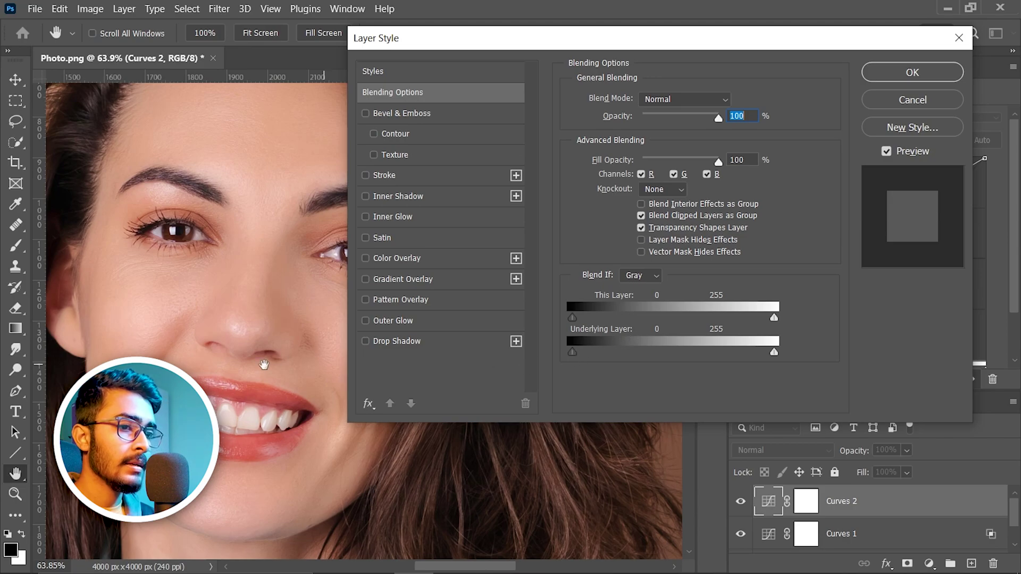
pyautogui.moveTo(279, 361); pyautogui.dragTo(251, 359)
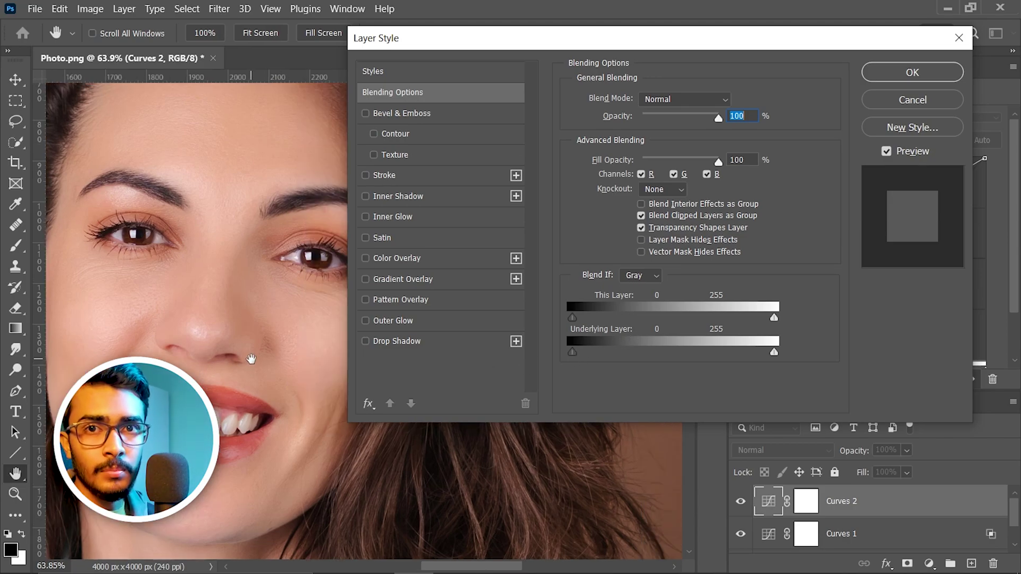
pyautogui.moveTo(573, 352); pyautogui.dragTo(701, 354)
pyautogui.hotkey('ctrl', '-')
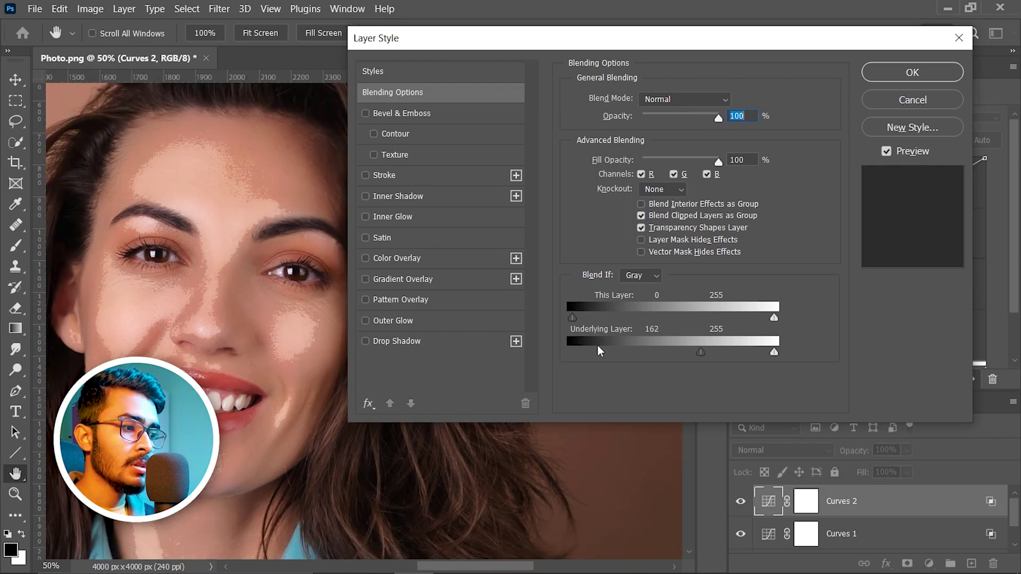
pyautogui.press('alt')
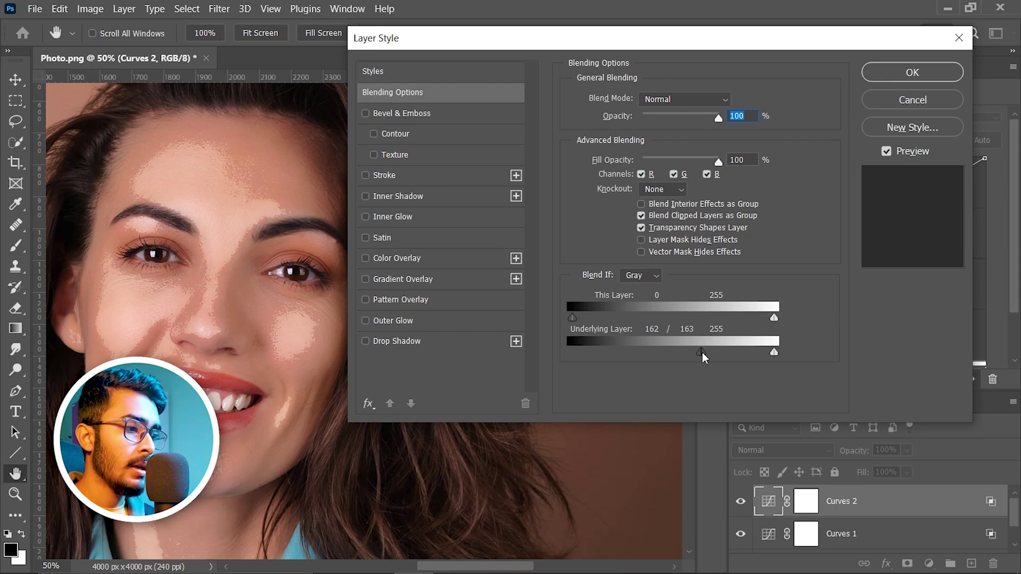
pyautogui.moveTo(702, 352)
pyautogui.mouseDown()
pyautogui.moveTo(729, 353)
pyautogui.moveTo(690, 352)
pyautogui.mouseUp()
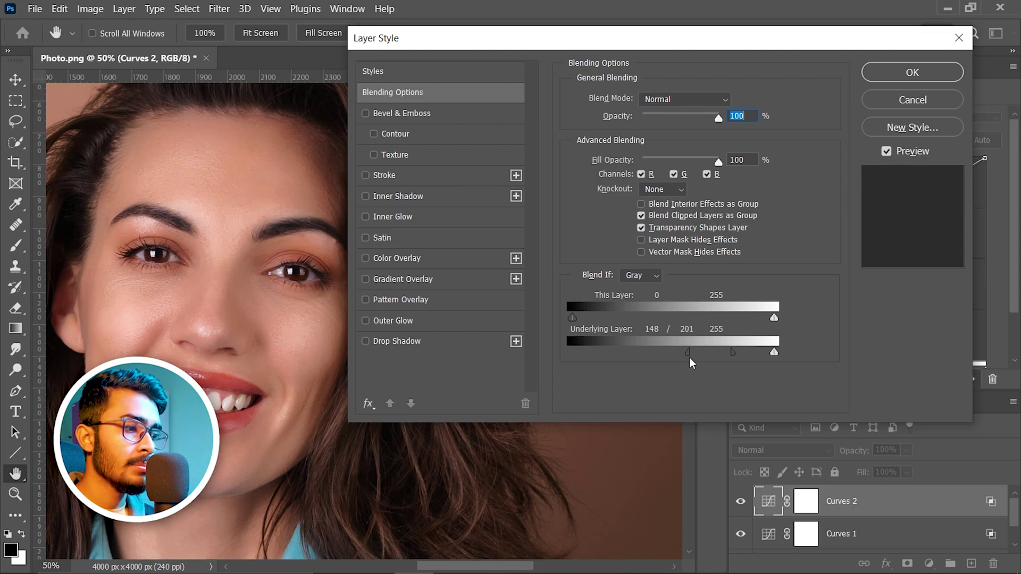
pyautogui.click(884, 78)
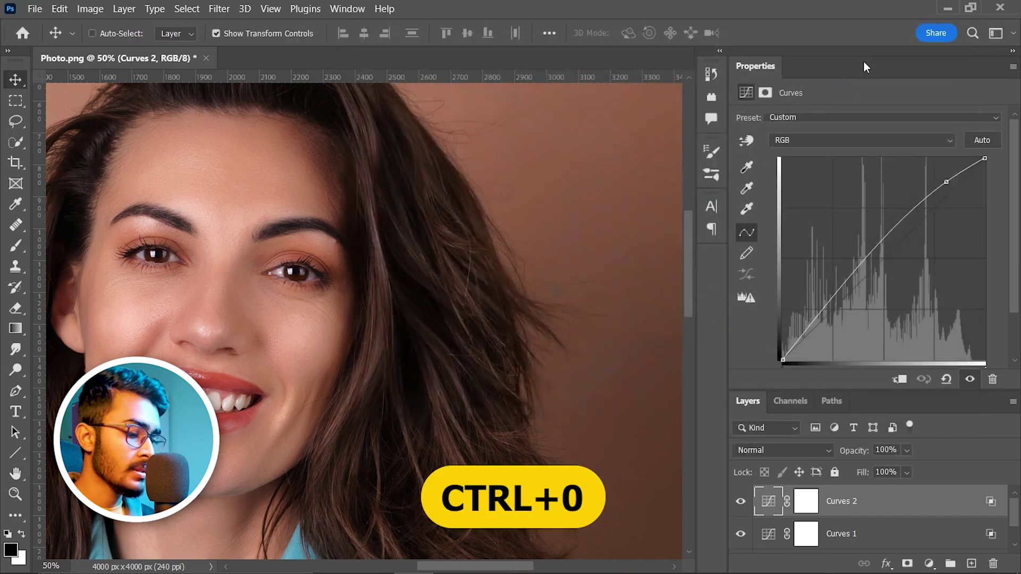
# Group Curves 1 and Curves 2 into Group 1 and toggle its visibility to compare.
pyautogui.hotkey('ctrl', '0')
pyautogui.keyDown('shift'); pyautogui.click(875, 406); pyautogui.keyUp('shift')
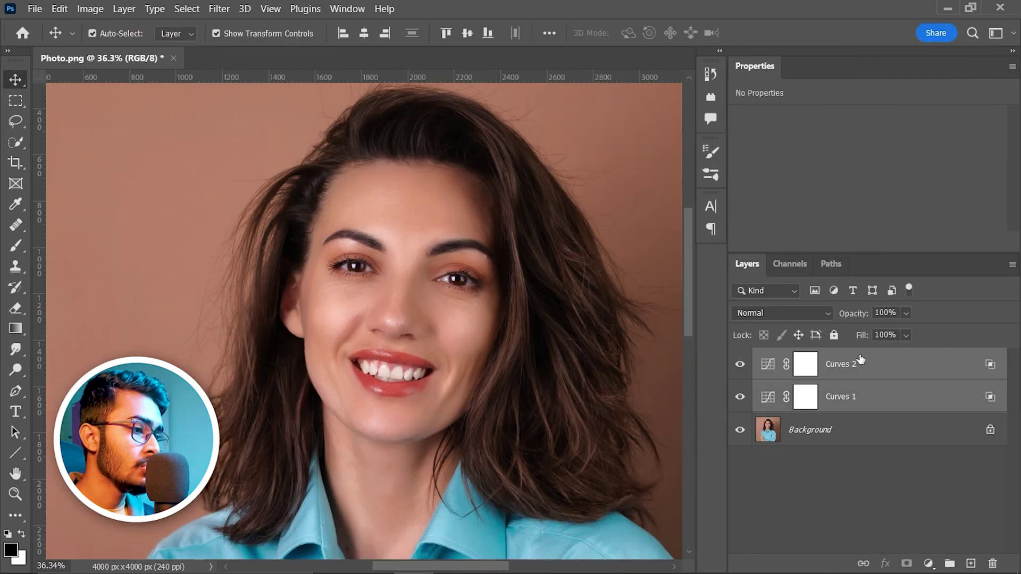
pyautogui.hotkey('ctrl', 'g')
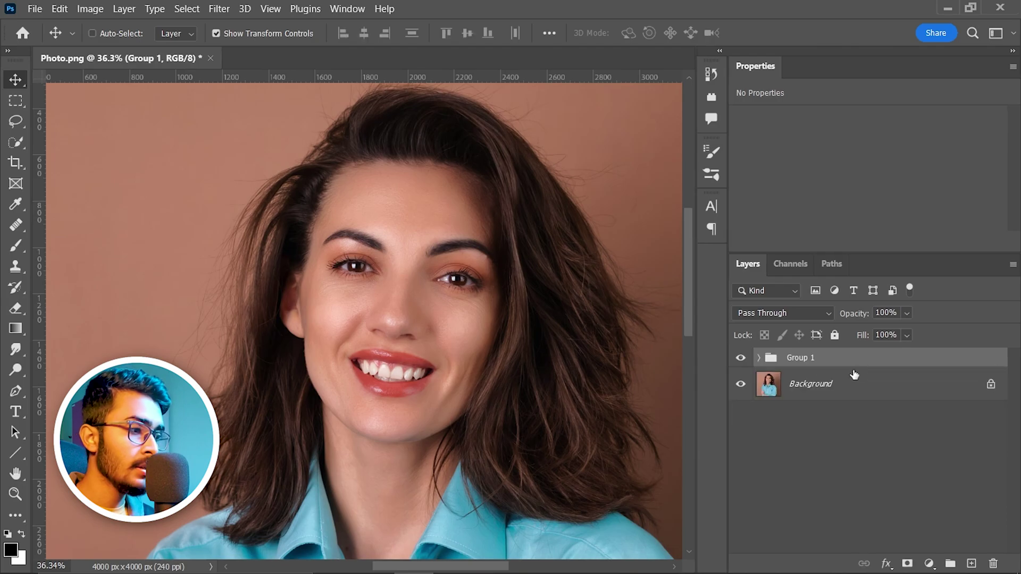
pyautogui.click(741, 359)
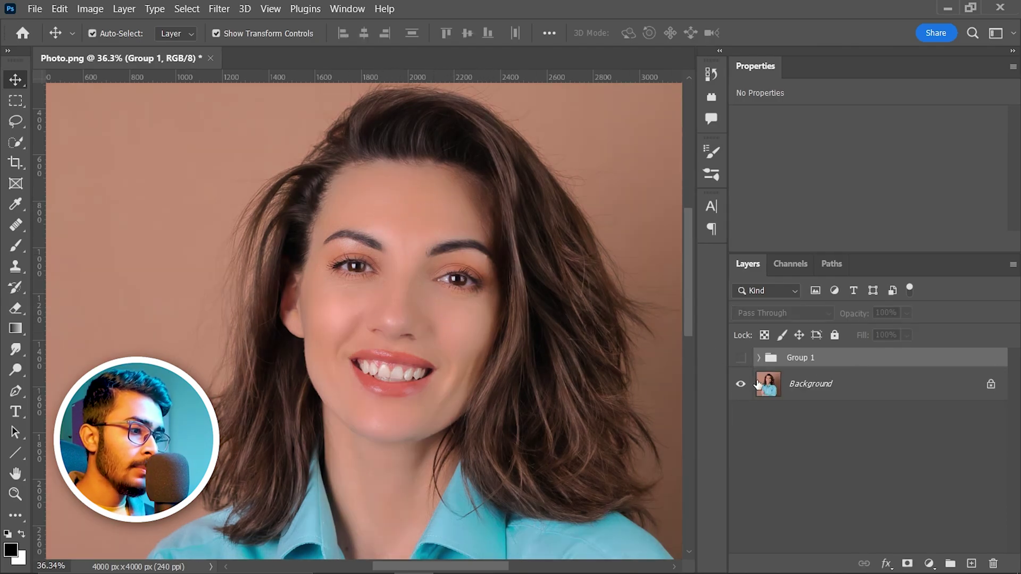
pyautogui.click(741, 358)
pyautogui.scroll(-2, 402, 327)
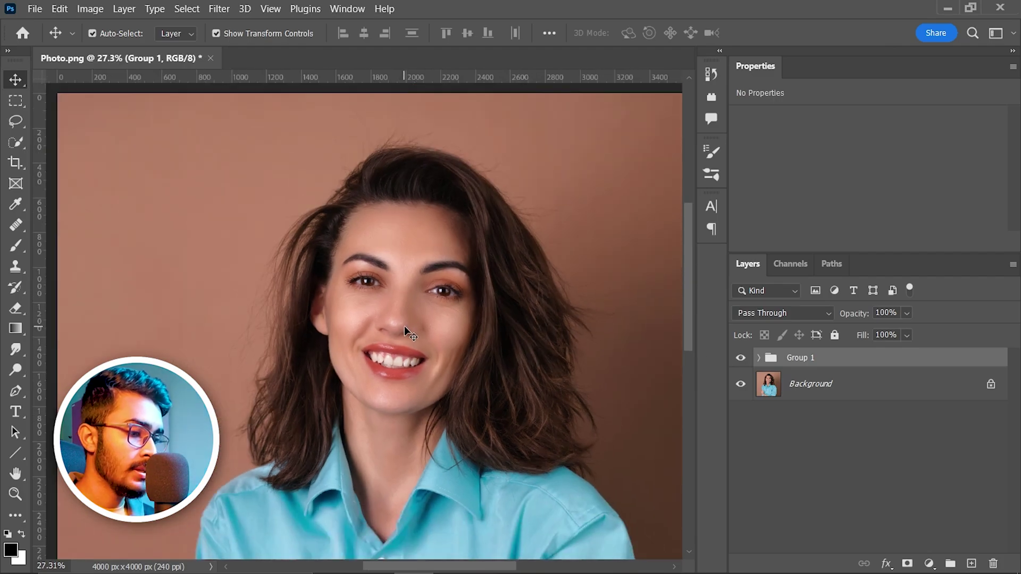
pyautogui.scroll(-2, 404, 327)
pyautogui.scroll(2, 361, 261)
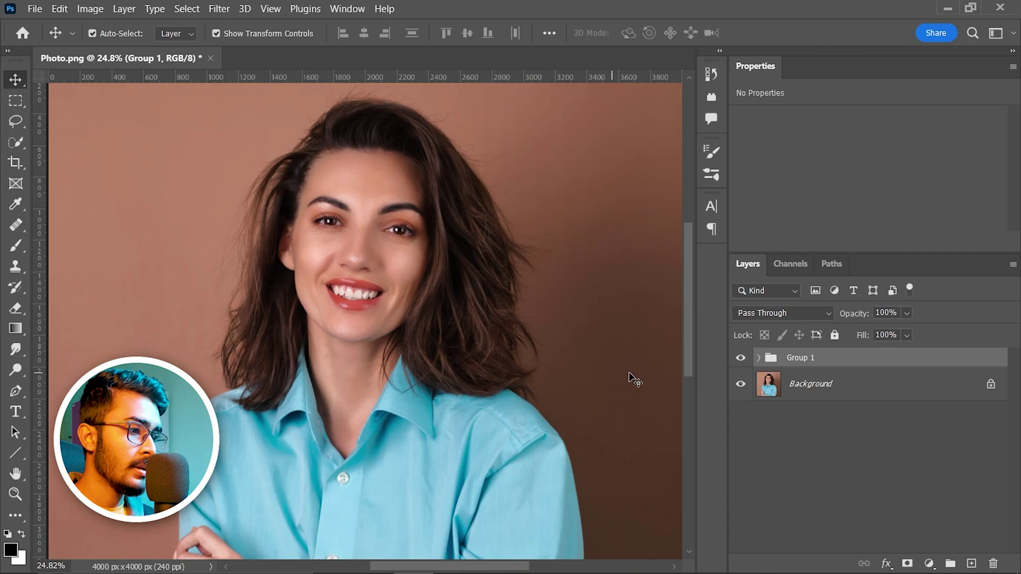
# Add a Hue/Saturation layer above Group 1 with Saturation at +10.
pyautogui.click(929, 563)
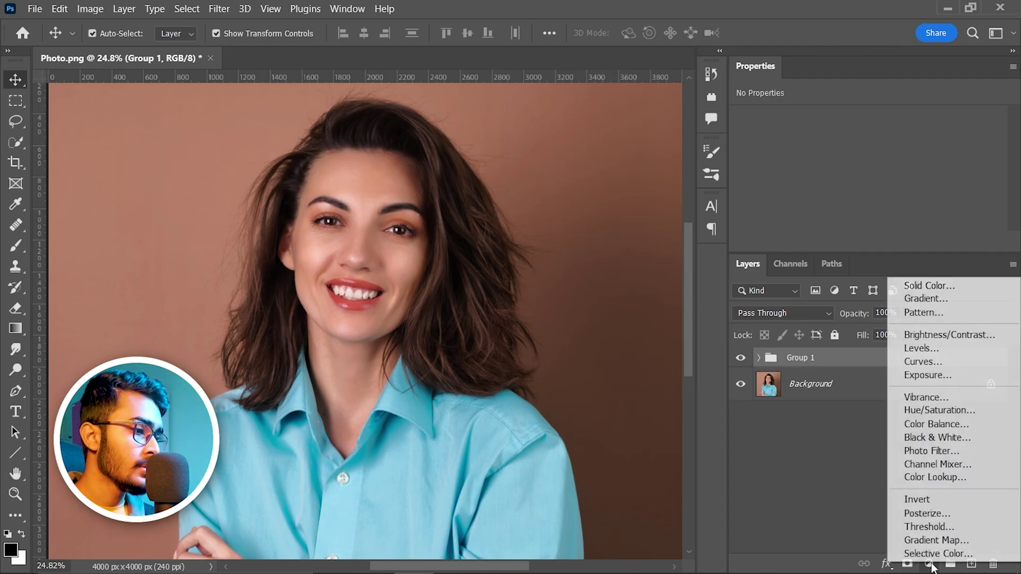
pyautogui.click(941, 410)
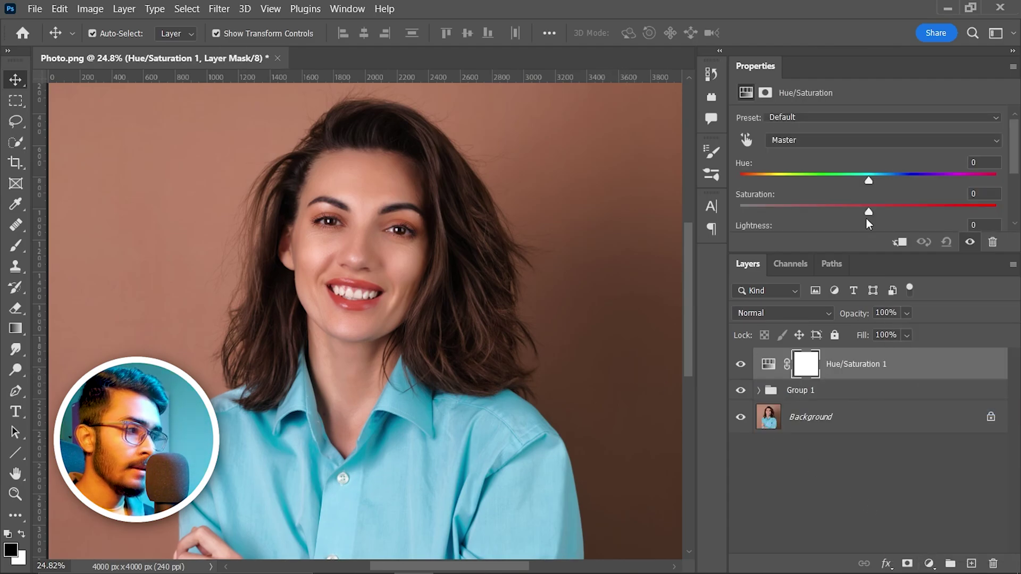
pyautogui.moveTo(868, 211); pyautogui.dragTo(882, 211)
pyautogui.hotkey('ctrl', '+')
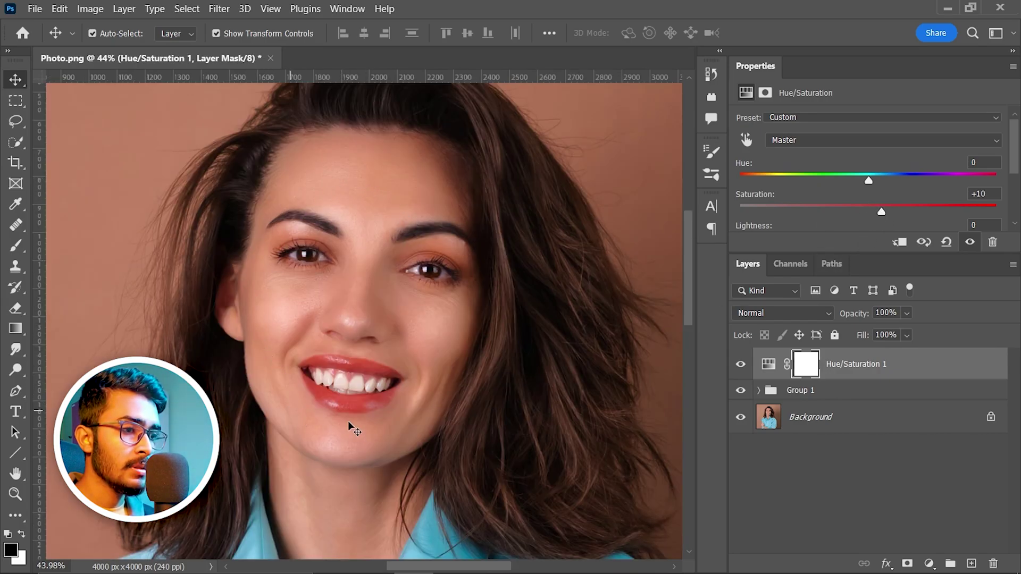
# Add Curves 3 and pull the Green channel's top-right point down slightly.
pyautogui.click(929, 563)
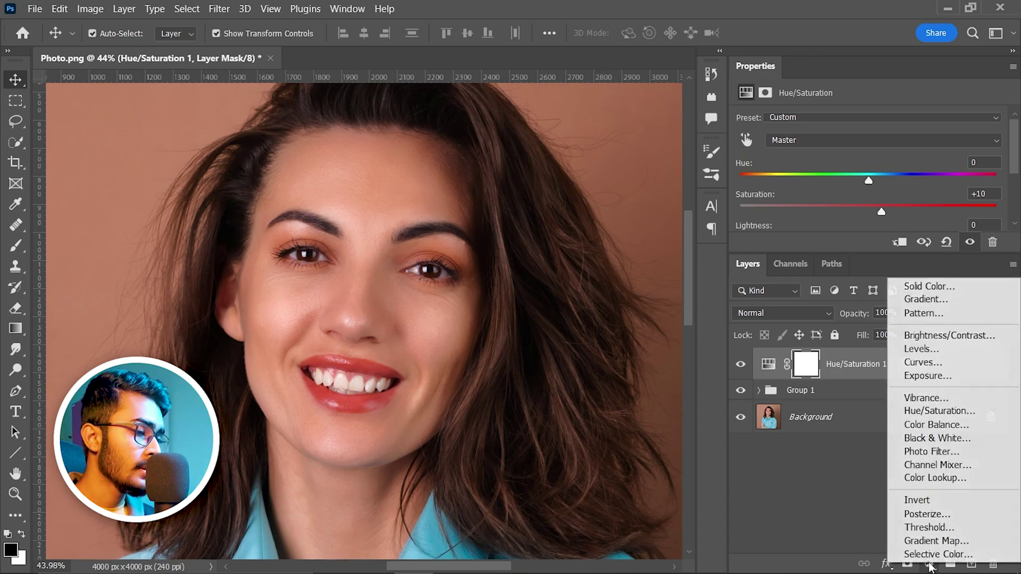
pyautogui.click(923, 362)
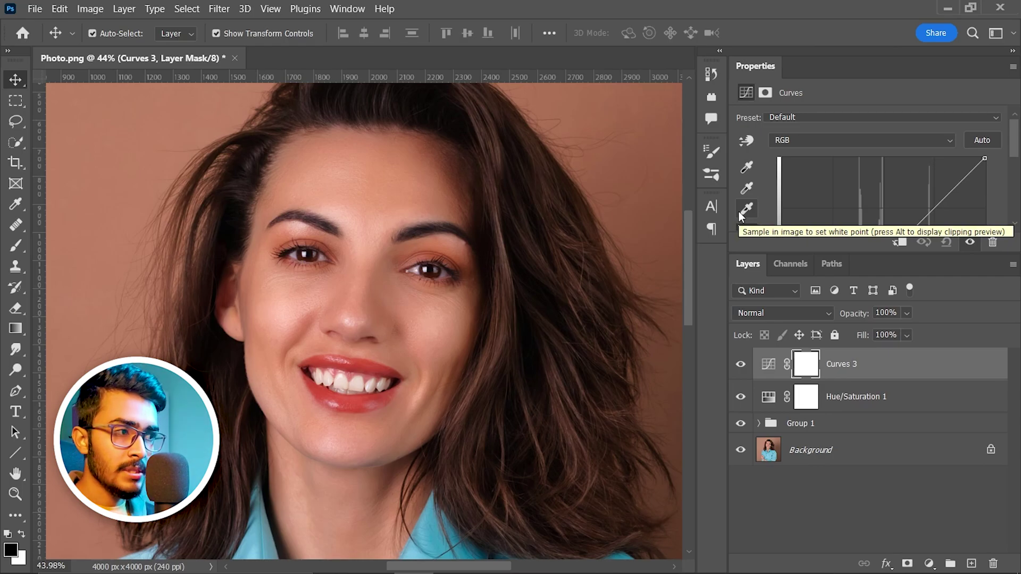
pyautogui.click(784, 140)
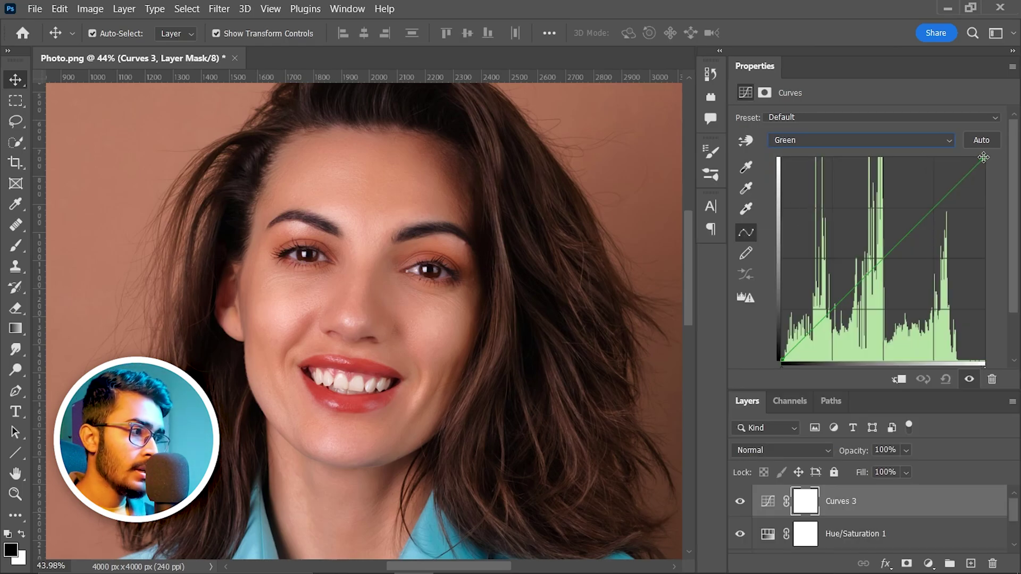
pyautogui.moveTo(983, 157); pyautogui.dragTo(991, 162)
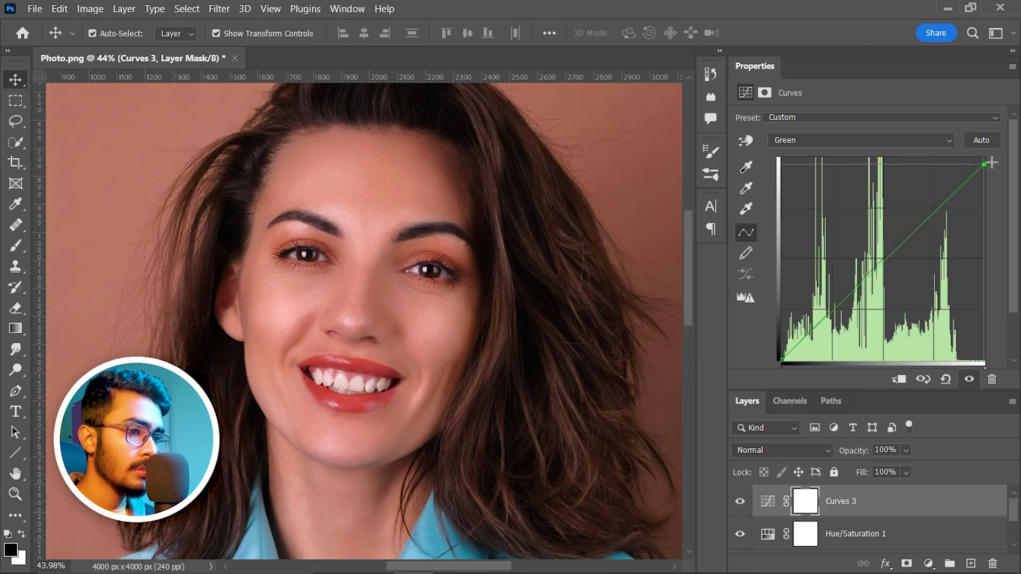
pyautogui.moveTo(867, 392); pyautogui.dragTo(867, 254)
pyautogui.keyDown('shift'); pyautogui.click(859, 405); pyautogui.keyUp('shift')
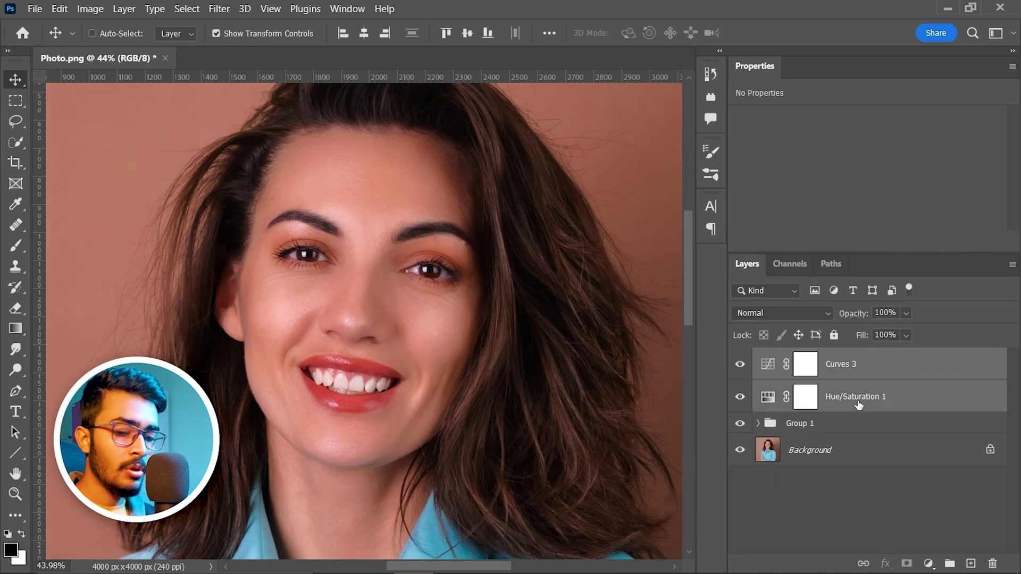
# Group Hue/Saturation 1 and Curves 3 into Group 2, comparing before and after.
pyautogui.hotkey('ctrl', 'g')
pyautogui.click(741, 359)
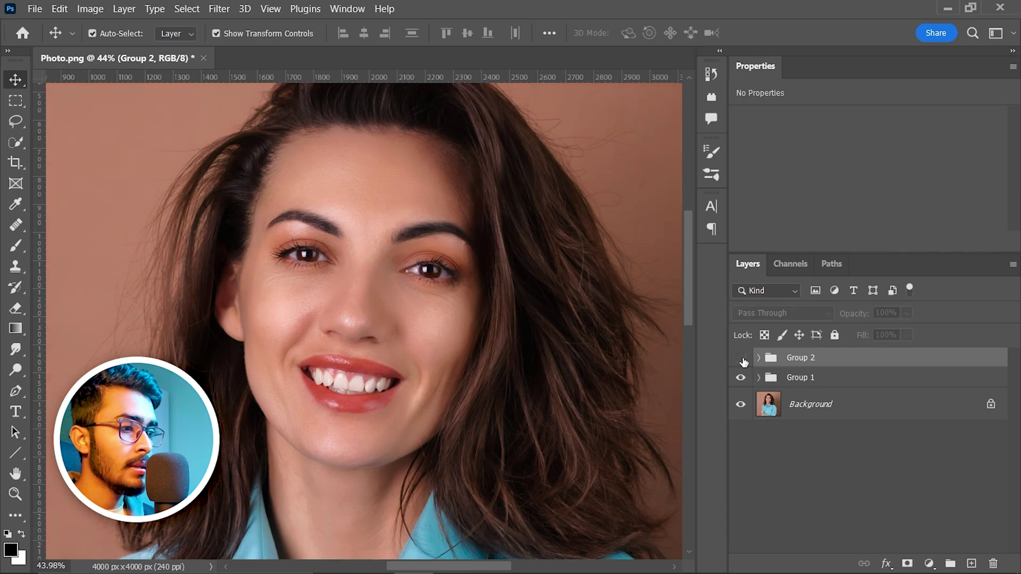
pyautogui.click(741, 358)
pyautogui.click(741, 359)
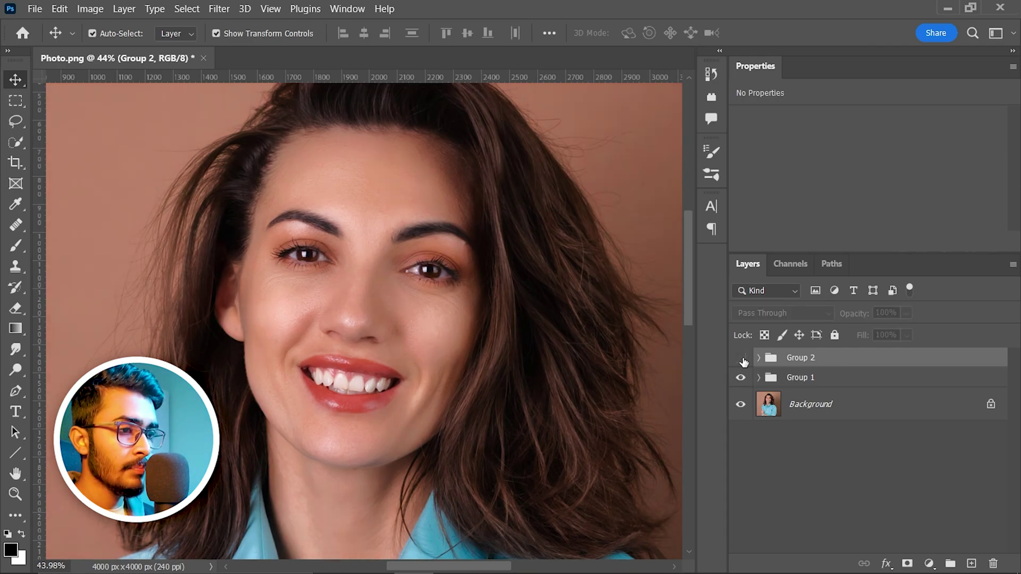
pyautogui.click(742, 359)
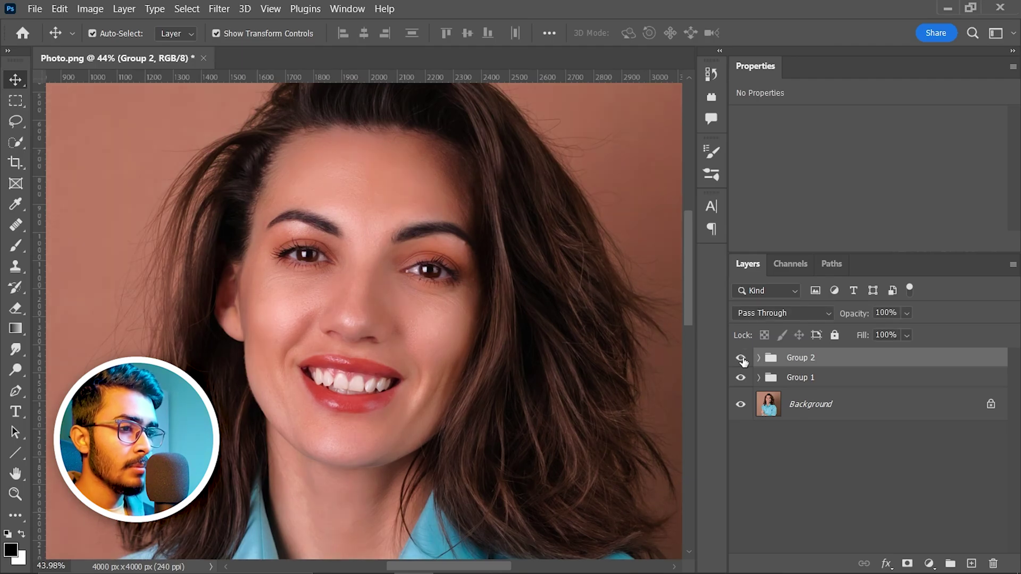
pyautogui.hotkey('ctrl', '0')
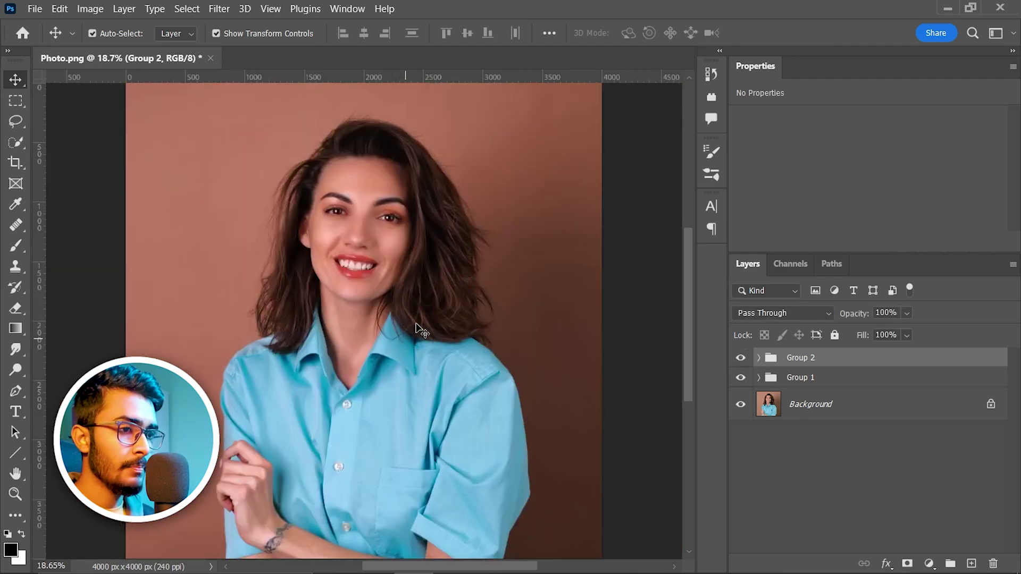
pyautogui.moveTo(742, 358); pyautogui.dragTo(742, 378)
pyautogui.scroll(8, 339, 213)
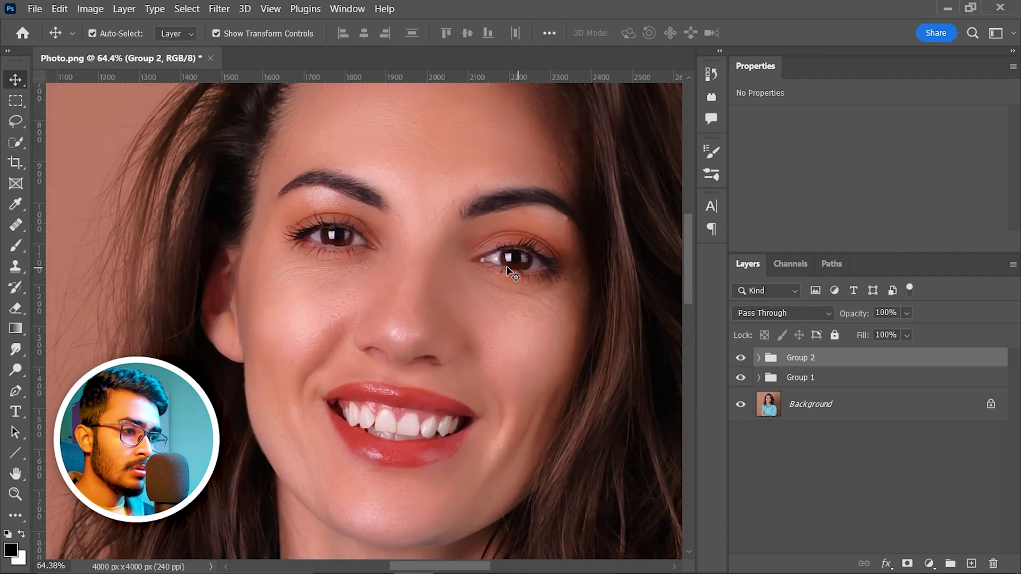
pyautogui.scroll(5, 364, 212)
pyautogui.scroll(-1, 317, 282)
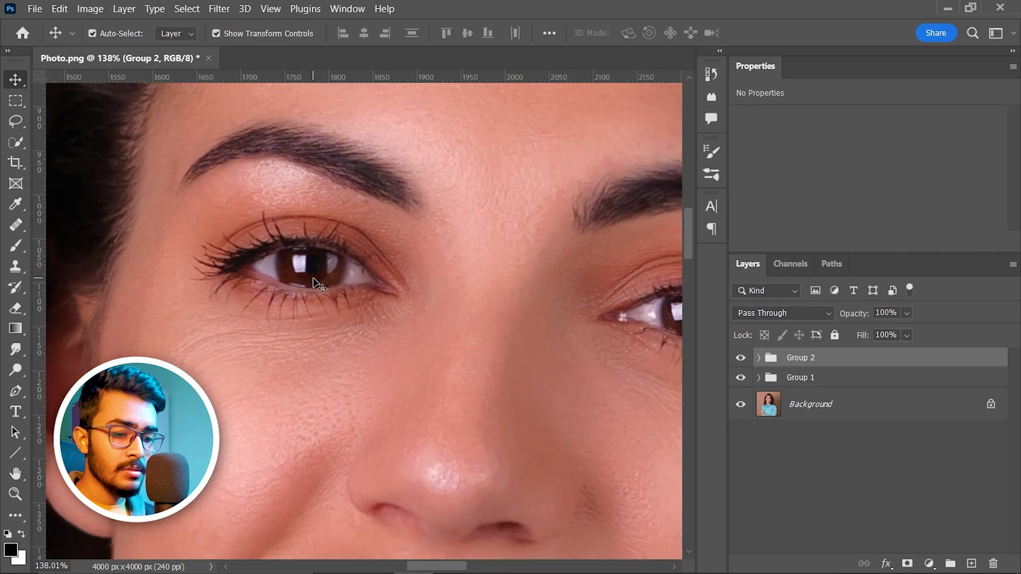
# Trace both eye whites with the Pen tool and convert the paths to a selection.
pyautogui.press('p')
pyautogui.scroll(2, 258, 281)
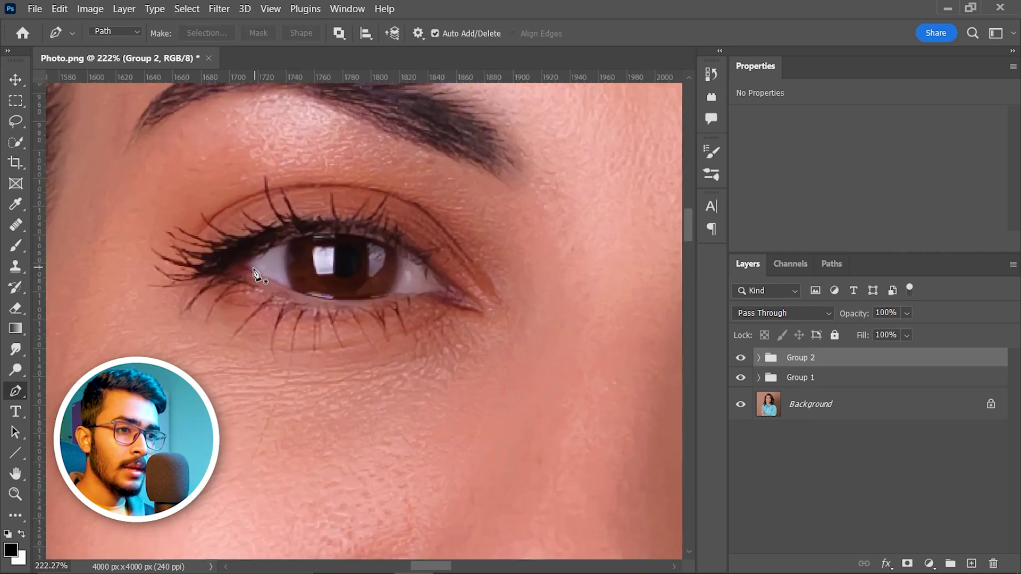
pyautogui.scroll(2, 249, 272)
pyautogui.click(242, 265)
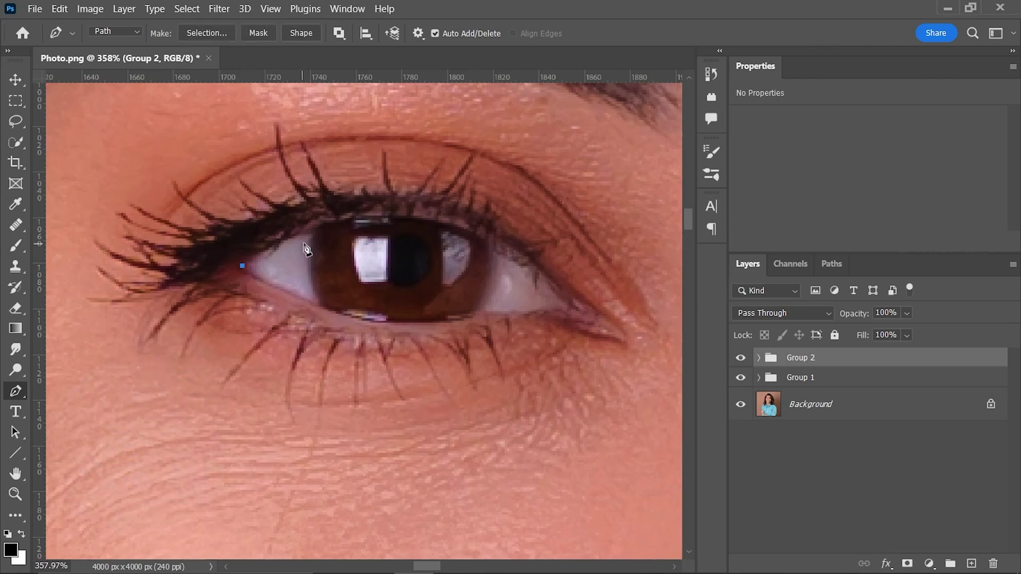
pyautogui.moveTo(311, 234); pyautogui.dragTo(308, 257)
pyautogui.moveTo(317, 301); pyautogui.dragTo(328, 313)
pyautogui.hscroll(2, 242, 266)
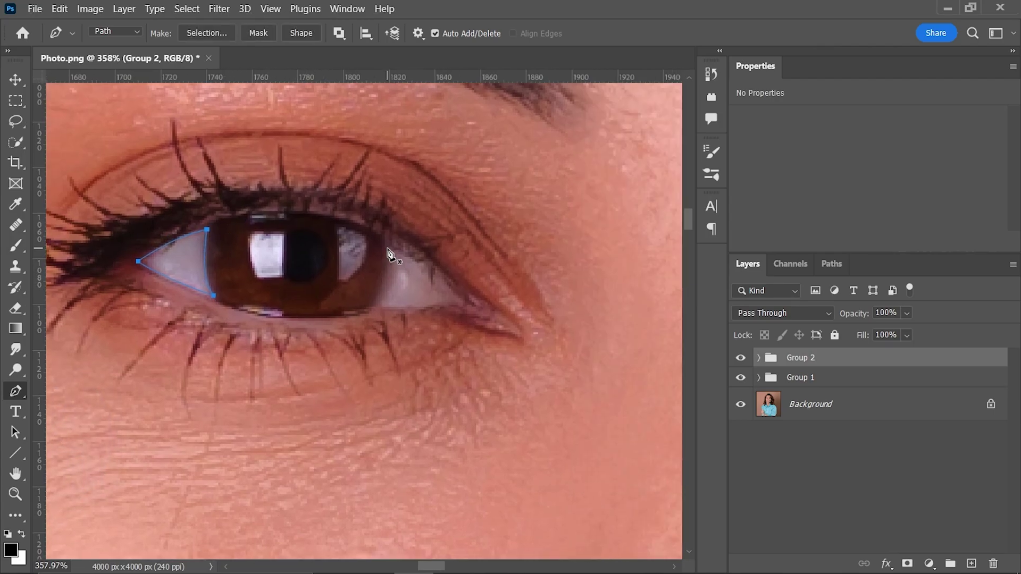
pyautogui.click(388, 246)
pyautogui.click(465, 305)
pyautogui.click(374, 304)
pyautogui.moveTo(387, 247); pyautogui.dragTo(371, 245)
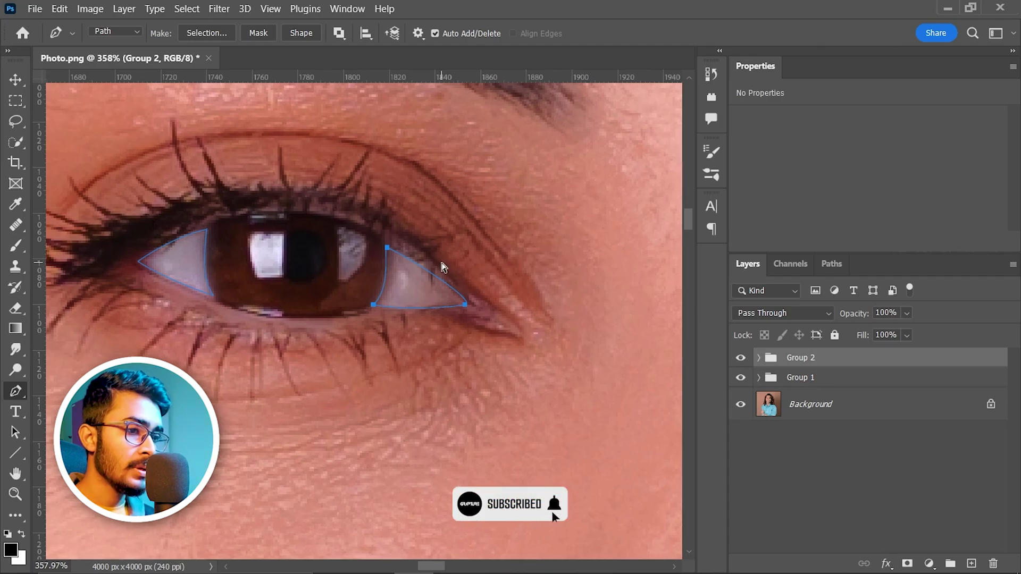
pyautogui.hotkey('ctrl', 'Return')
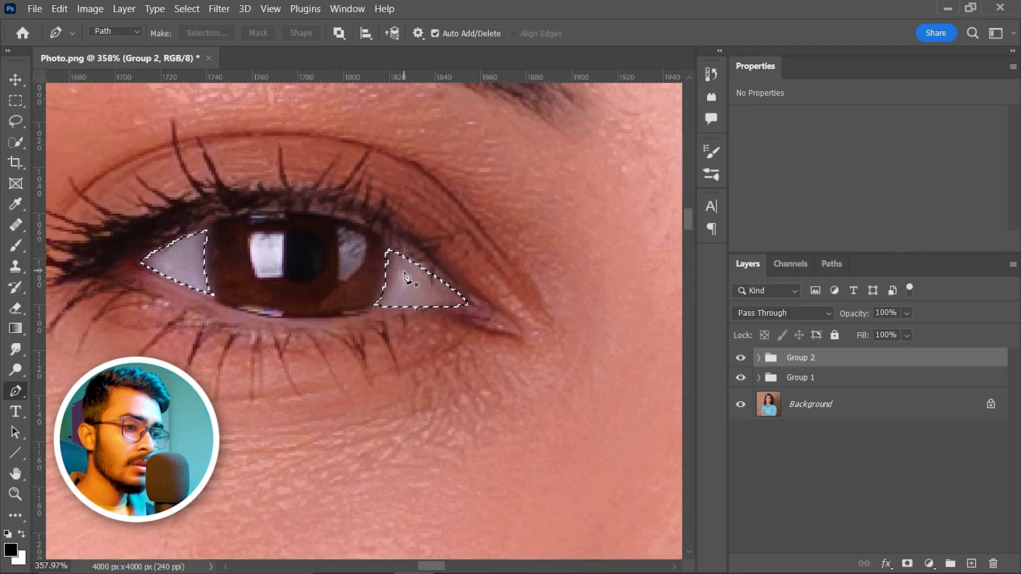
# Feather the eye-white selection by 3 pixels.
pyautogui.click(187, 9)
pyautogui.moveTo(201, 238)
pyautogui.click(385, 295)
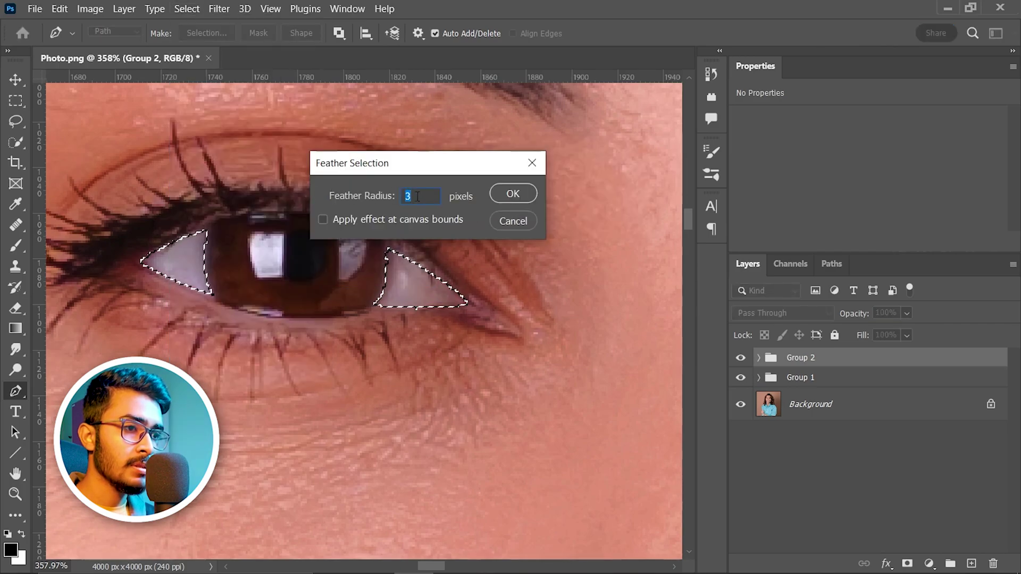
pyautogui.click(512, 193)
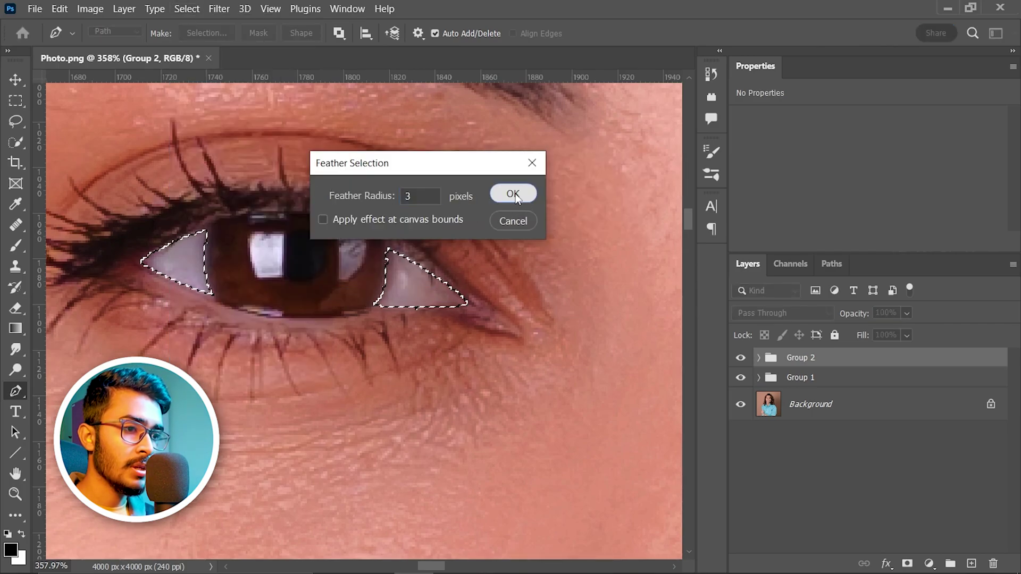
# Add a Brightness/Contrast layer for the eye whites with Brightness set to 30.
pyautogui.click(929, 564)
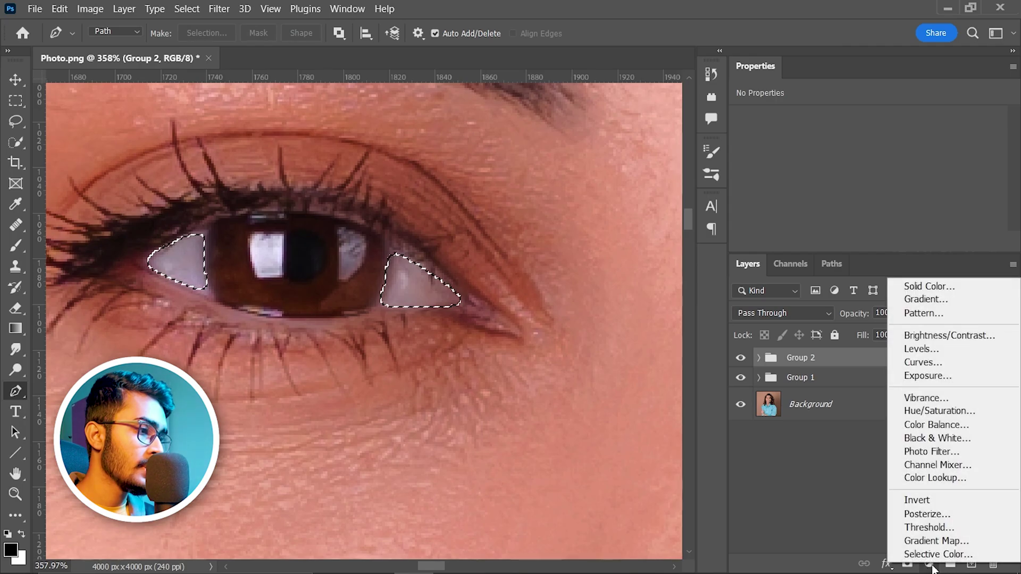
pyautogui.click(939, 336)
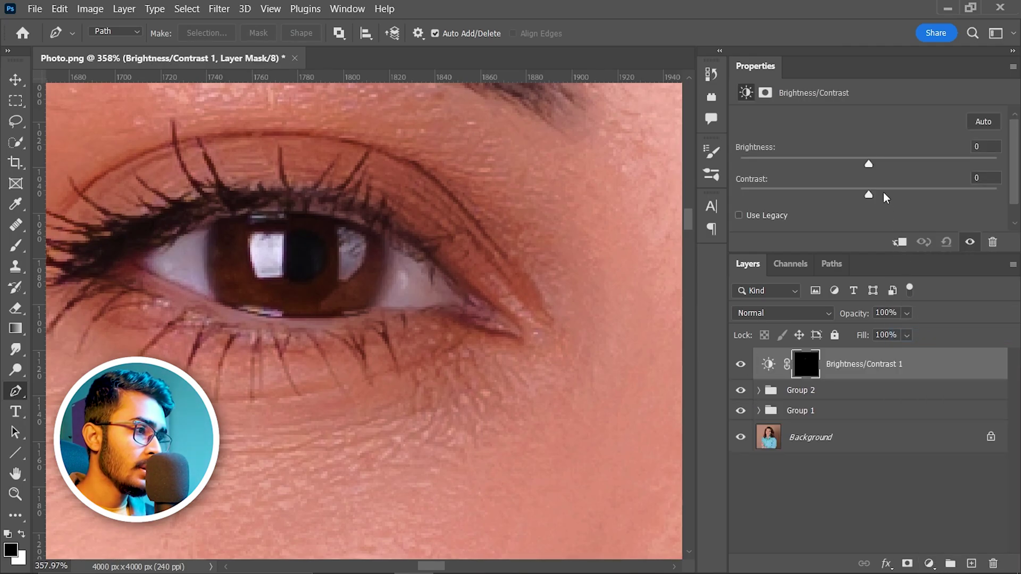
pyautogui.moveTo(867, 164); pyautogui.dragTo(894, 165)
pyautogui.scroll(-5, 479, 300)
pyautogui.moveTo(492, 353); pyautogui.dragTo(407, 321)
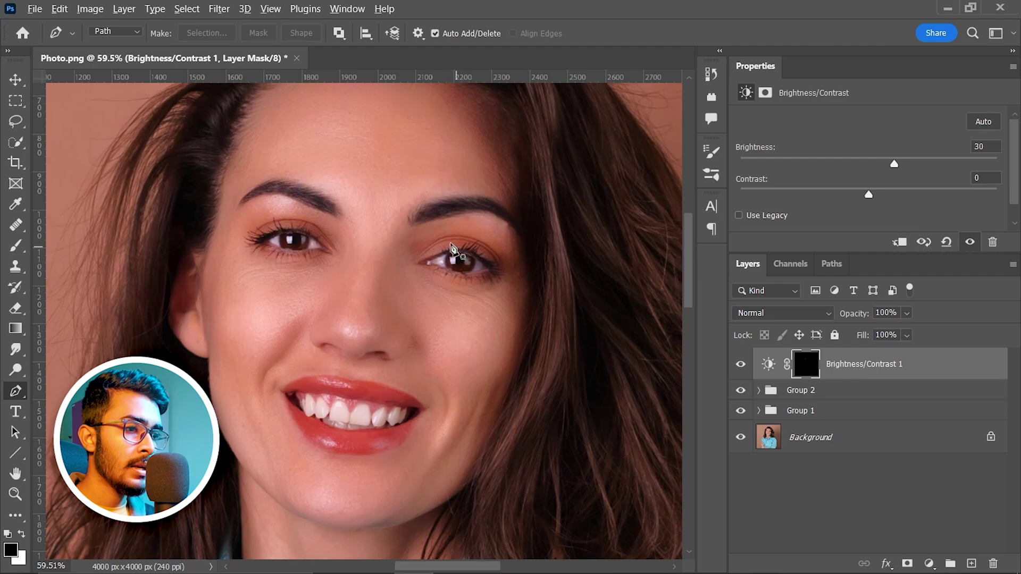
# Trace the inner and outer whites of the right-hand eye with the Pen tool.
pyautogui.scroll(8, 450, 249)
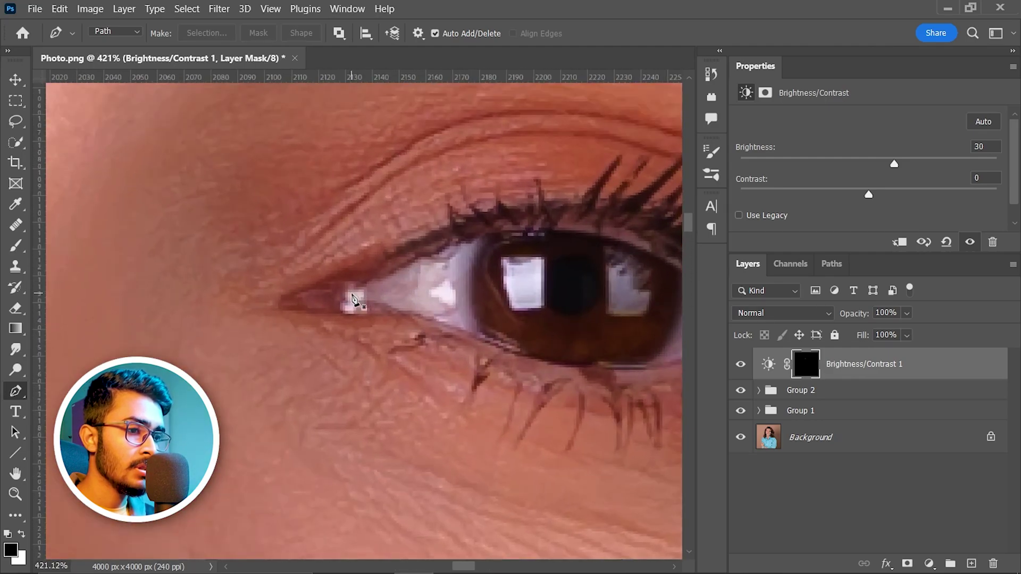
pyautogui.click(350, 295)
pyautogui.moveTo(485, 241); pyautogui.dragTo(471, 274)
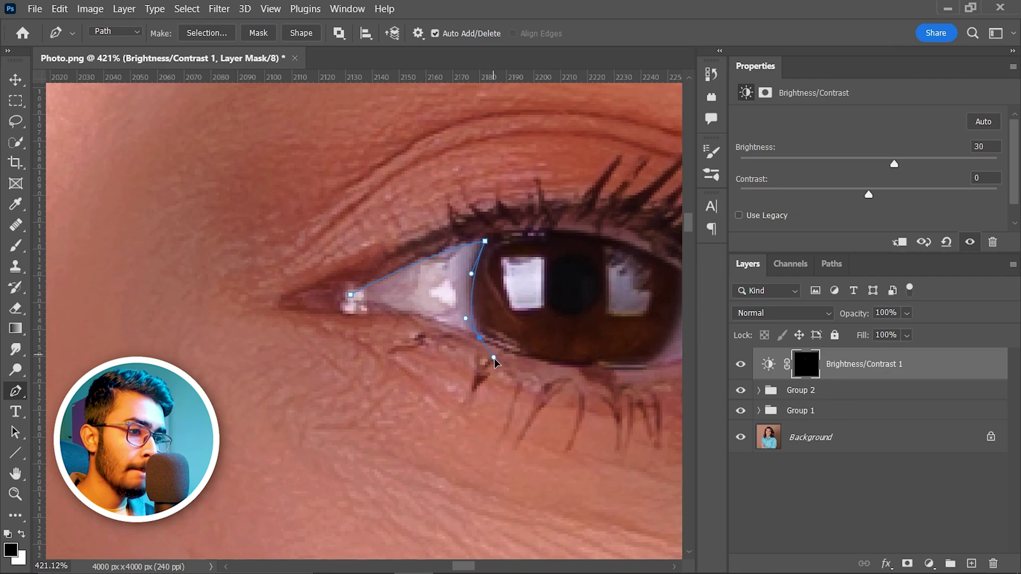
pyautogui.hscroll(5, 520, 319)
pyautogui.click(418, 276)
pyautogui.click(493, 338)
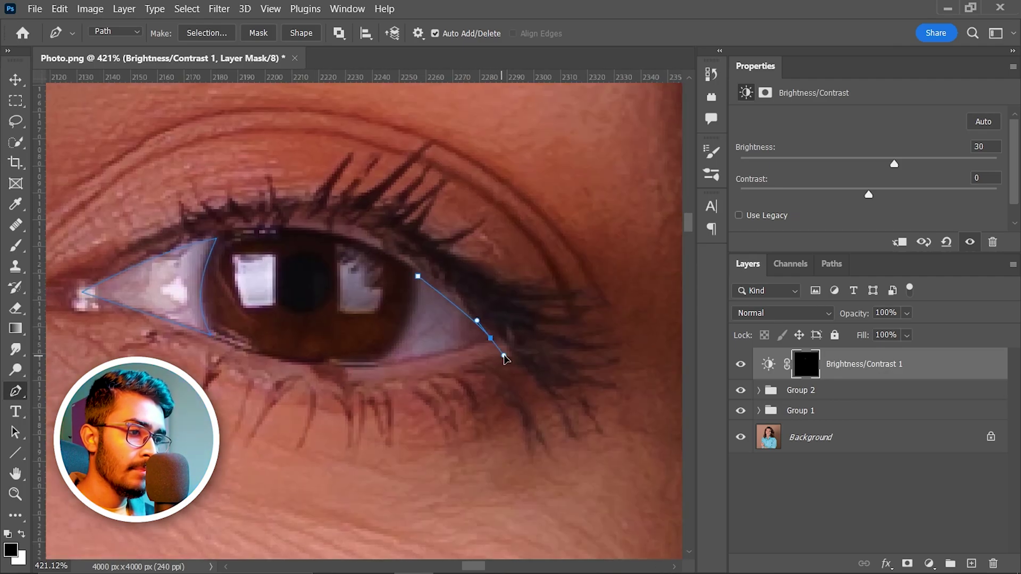
pyautogui.moveTo(383, 362); pyautogui.dragTo(395, 361)
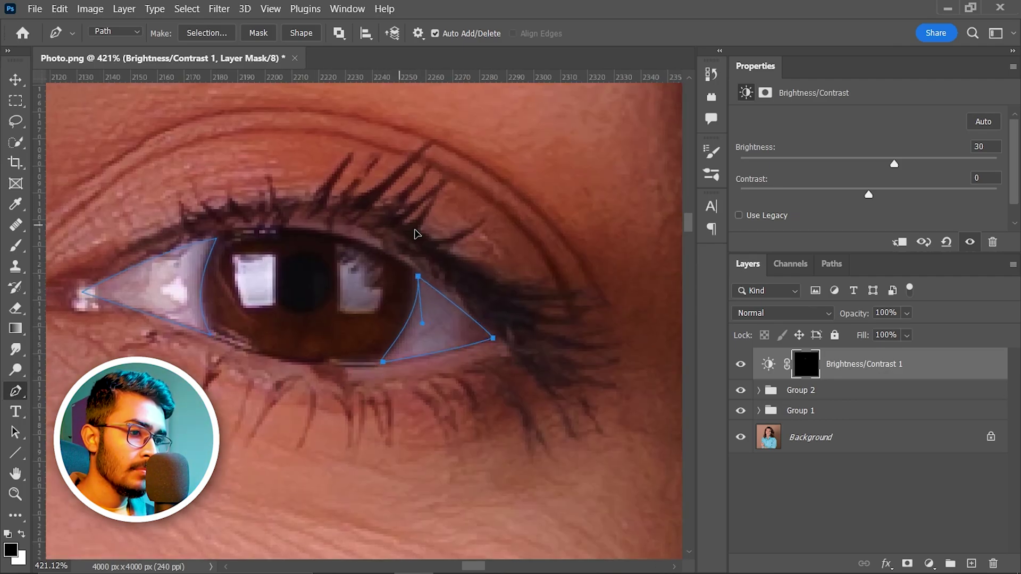
pyautogui.scroll(-4, 417, 208)
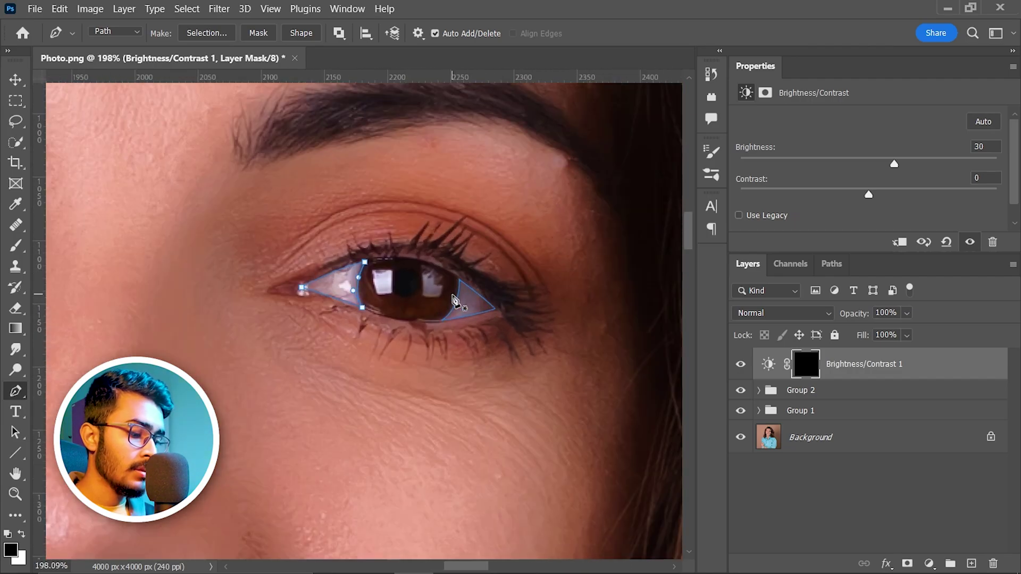
# Turn the outline into a 3 px feathered selection and add Brightness/Contrast at 25.
pyautogui.hotkey('ctrl', 'Return')
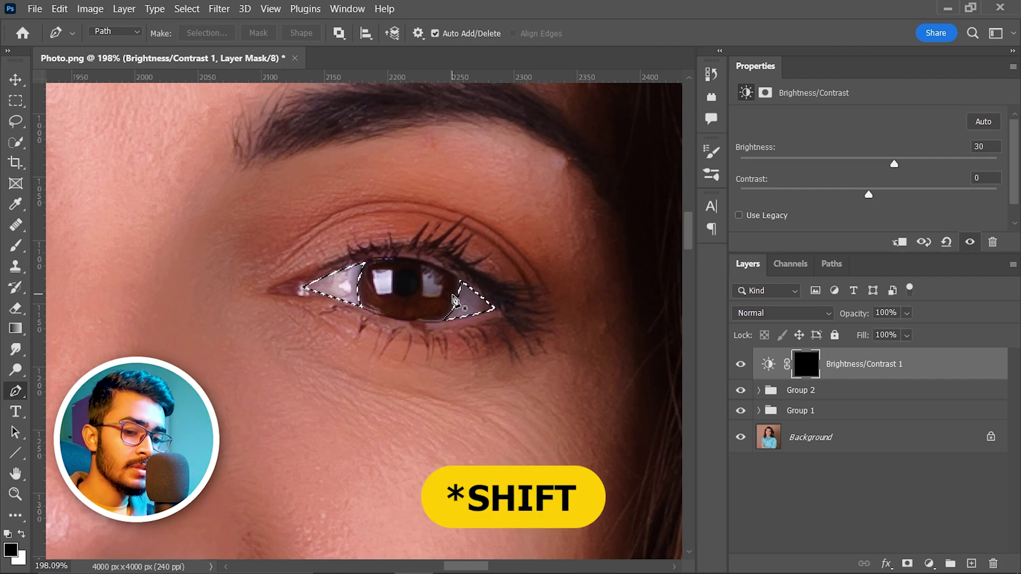
pyautogui.hotkey('shift', 'F6')
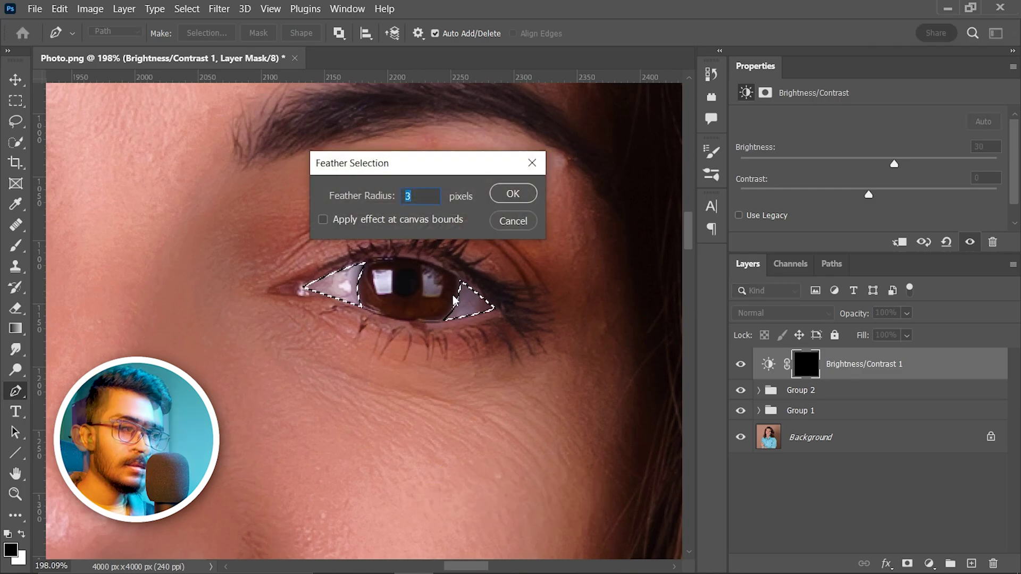
pyautogui.click(513, 195)
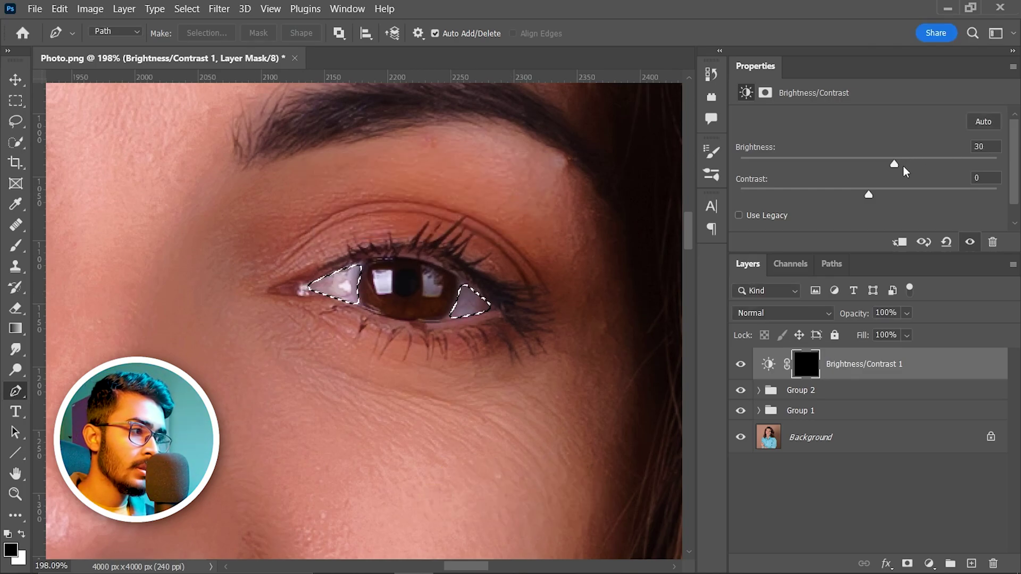
pyautogui.click(930, 563)
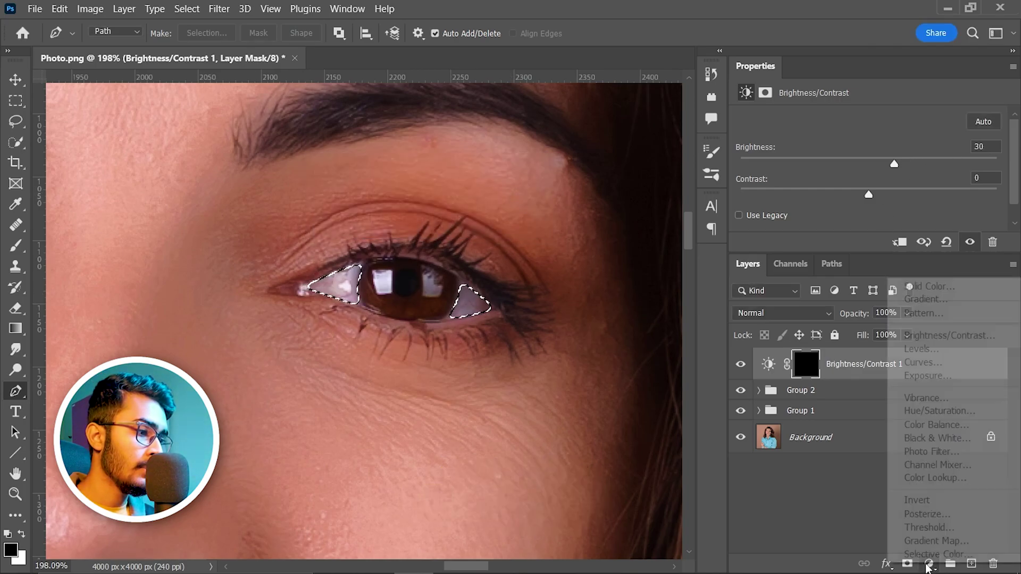
pyautogui.click(943, 338)
pyautogui.moveTo(868, 164); pyautogui.dragTo(889, 165)
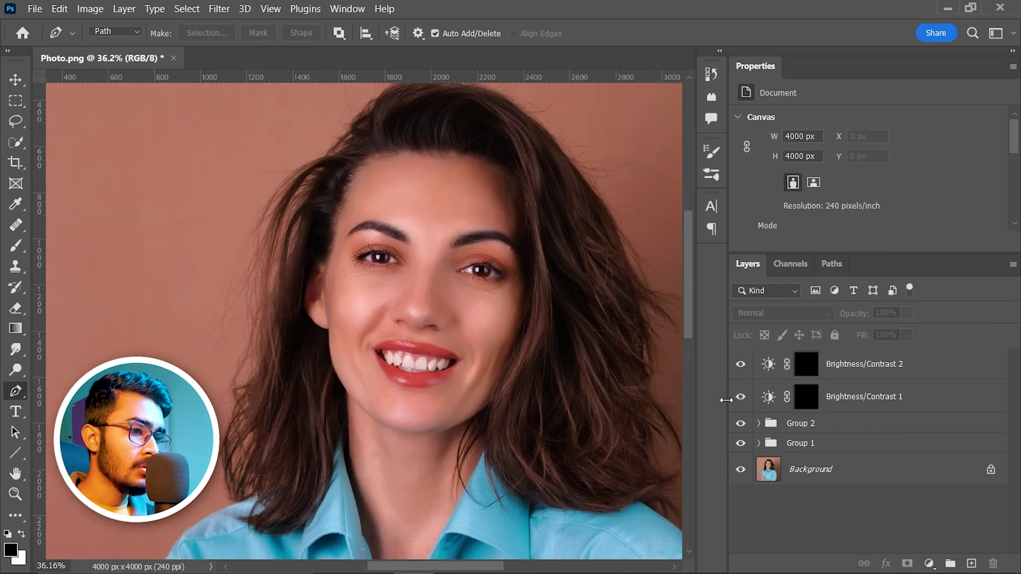
# Group both eye Brightness/Contrast layers, rename the groups EYe, Color and Depth, and hide all three.
pyautogui.scroll(3, 461, 271)
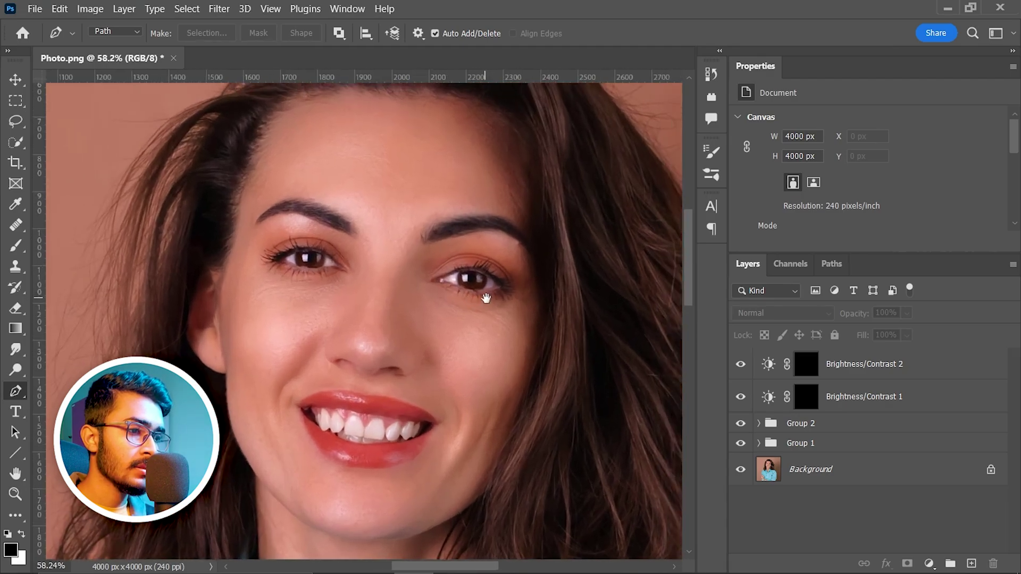
pyautogui.click(907, 393)
pyautogui.keyDown('shift'); pyautogui.click(908, 372); pyautogui.keyUp('shift')
pyautogui.hotkey('ctrl', 'g')
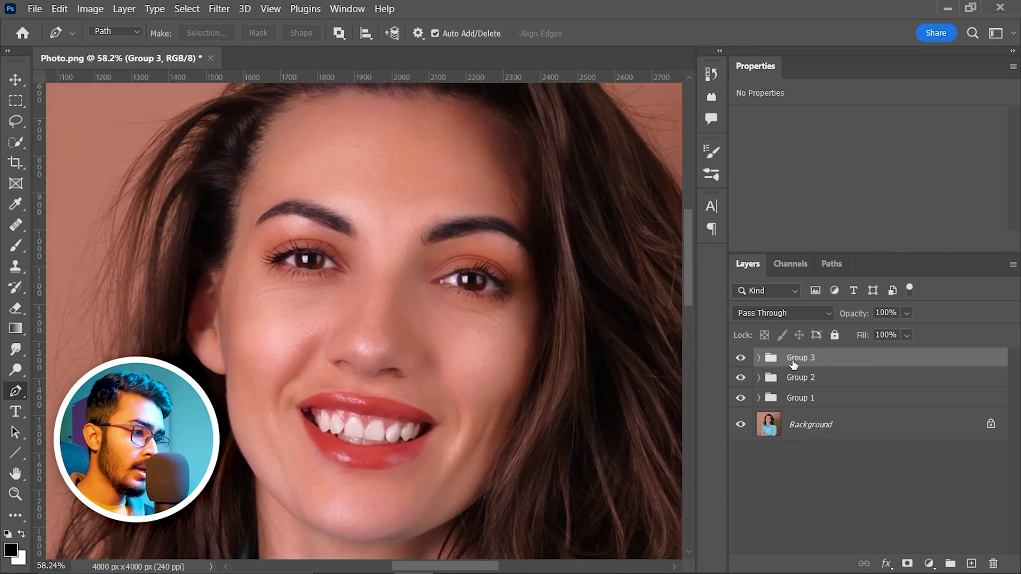
pyautogui.doubleClick(795, 358)
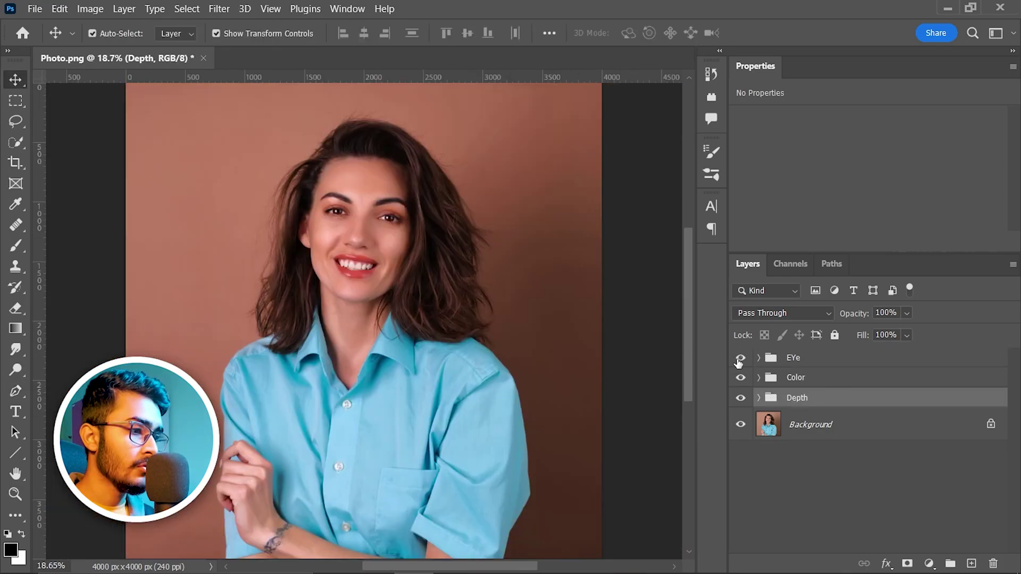
pyautogui.moveTo(740, 358); pyautogui.dragTo(738, 397)
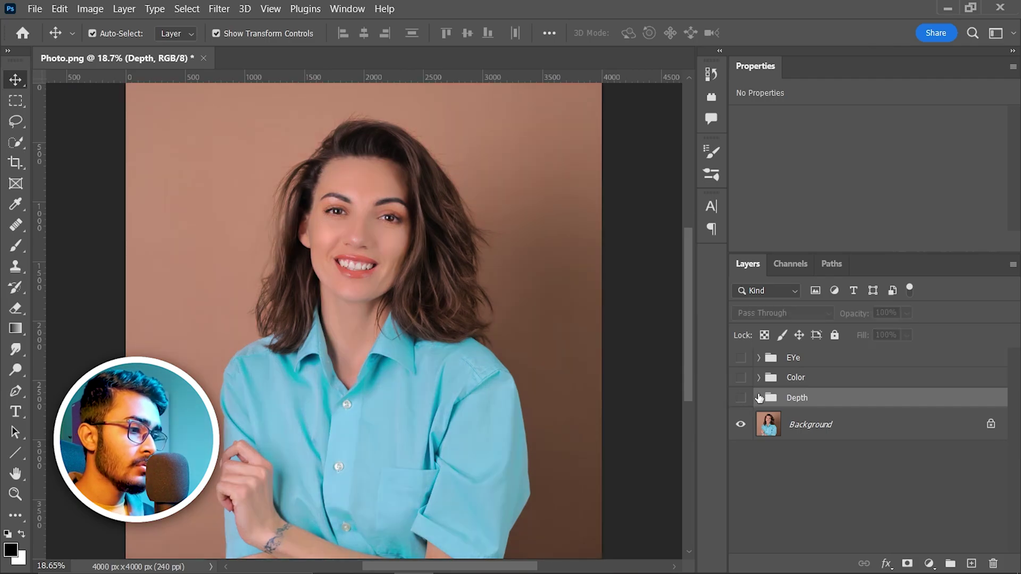
# Show the Depth group and compare its look with Curves 2 hidden and shown.
pyautogui.click(743, 398)
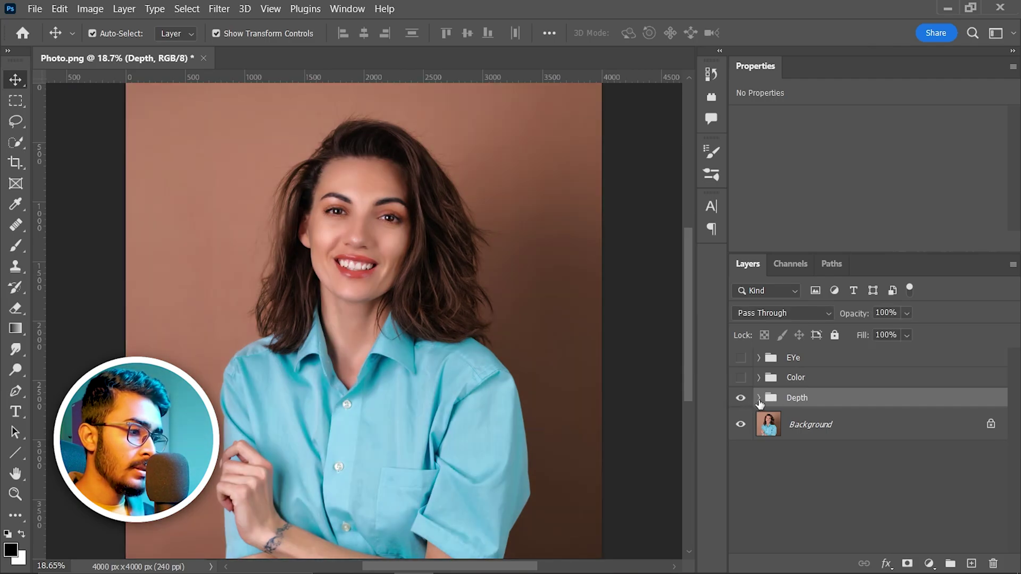
pyautogui.click(758, 399)
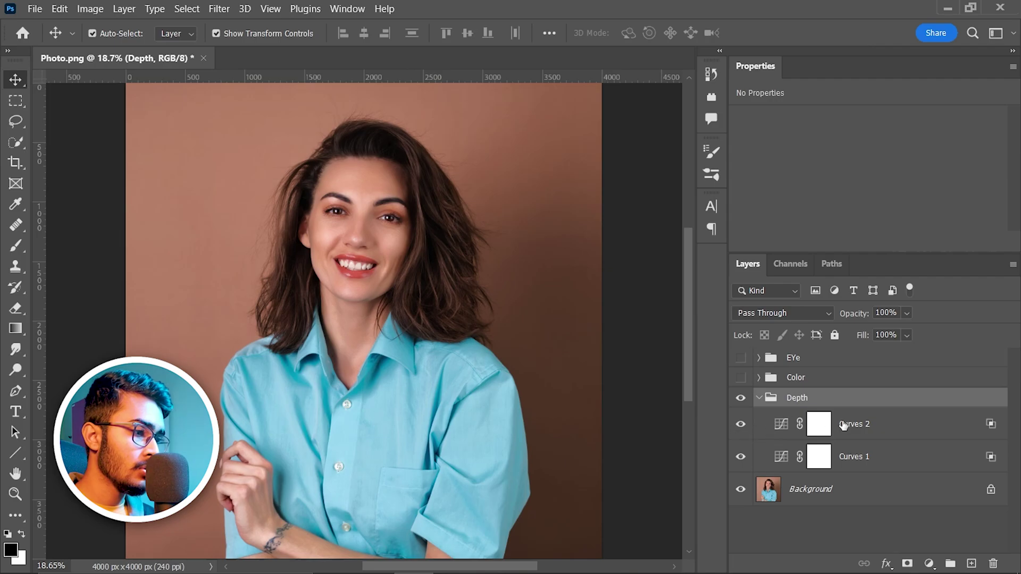
pyautogui.click(741, 424)
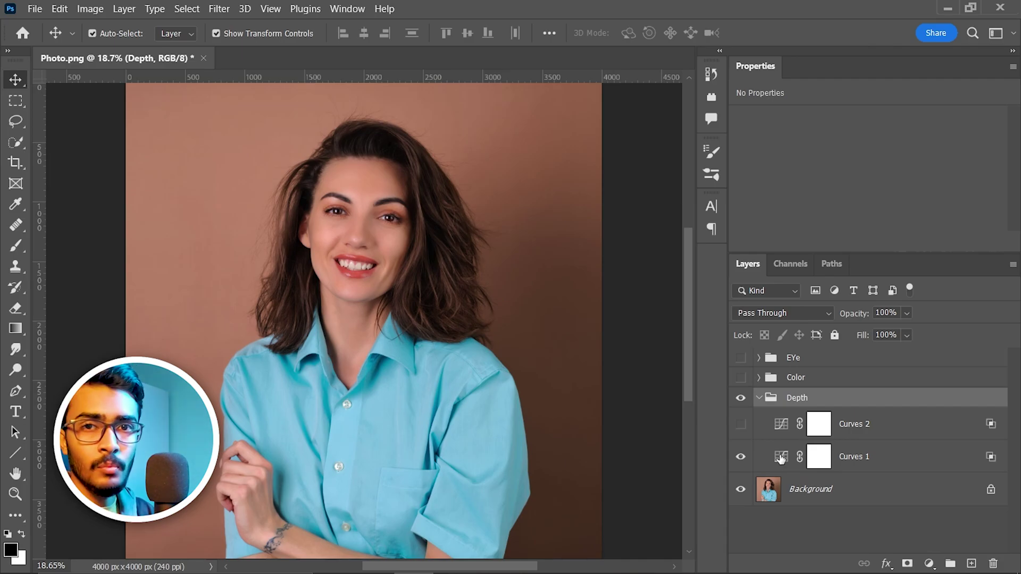
pyautogui.hotkey('ctrl', 'z')
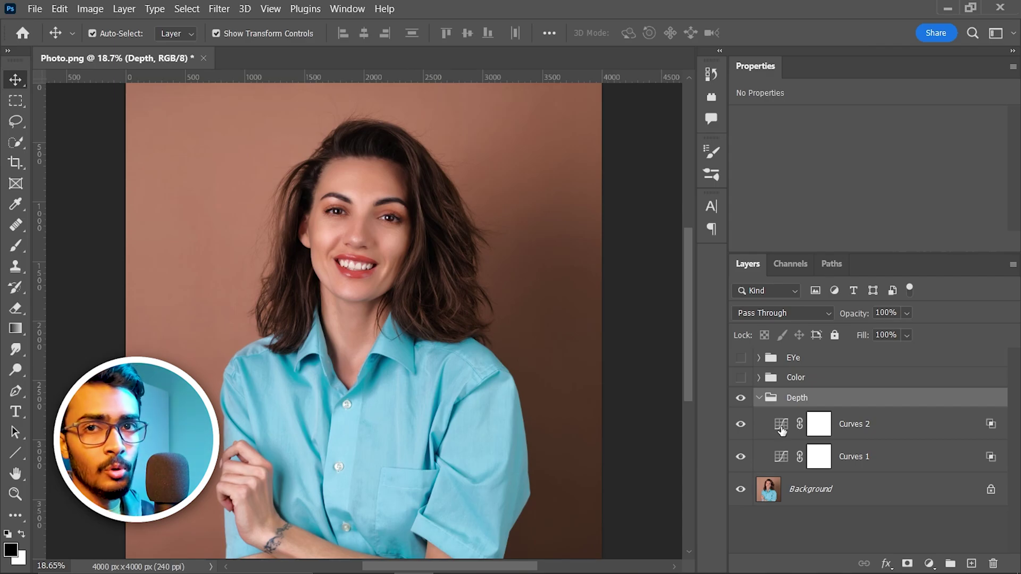
pyautogui.click(758, 399)
# Turn the Color grading group back on after comparing it off and on.
pyautogui.click(740, 378)
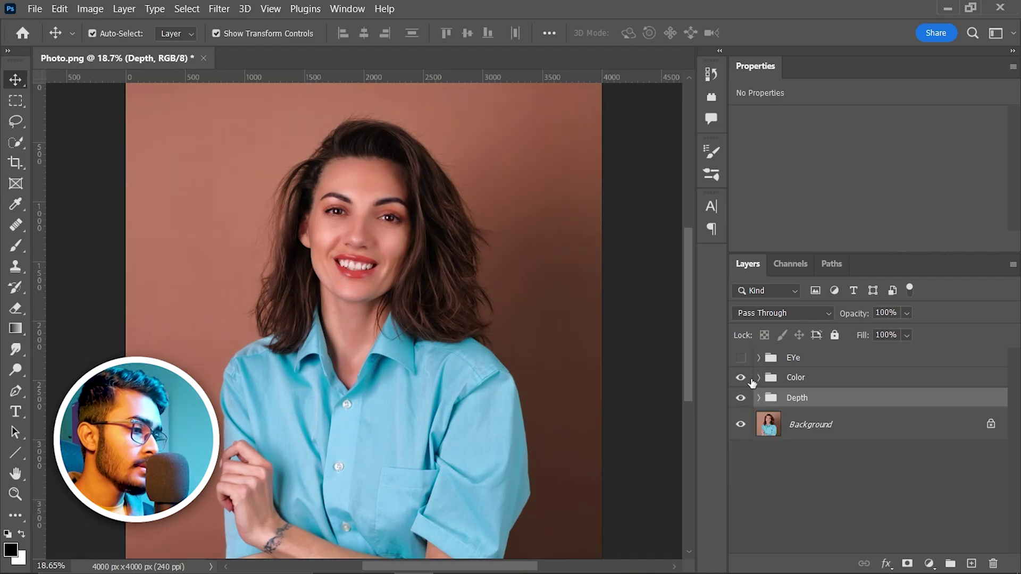
pyautogui.click(738, 379)
pyautogui.click(741, 378)
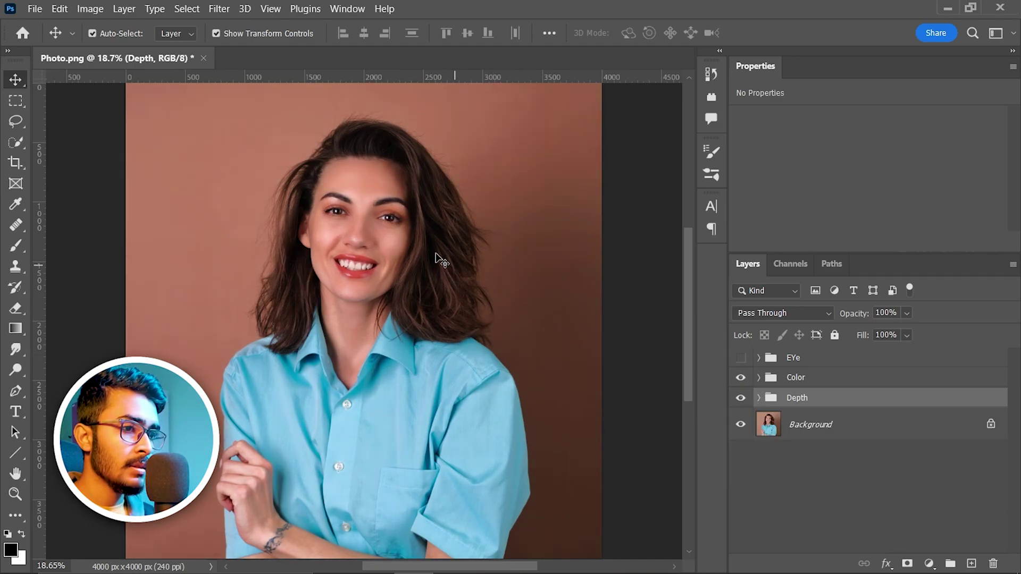
pyautogui.click(740, 378)
# Show the EYe group after comparing the eyes, expand it, and fit the photo to the view.
pyautogui.click(739, 358)
pyautogui.scroll(5, 370, 226)
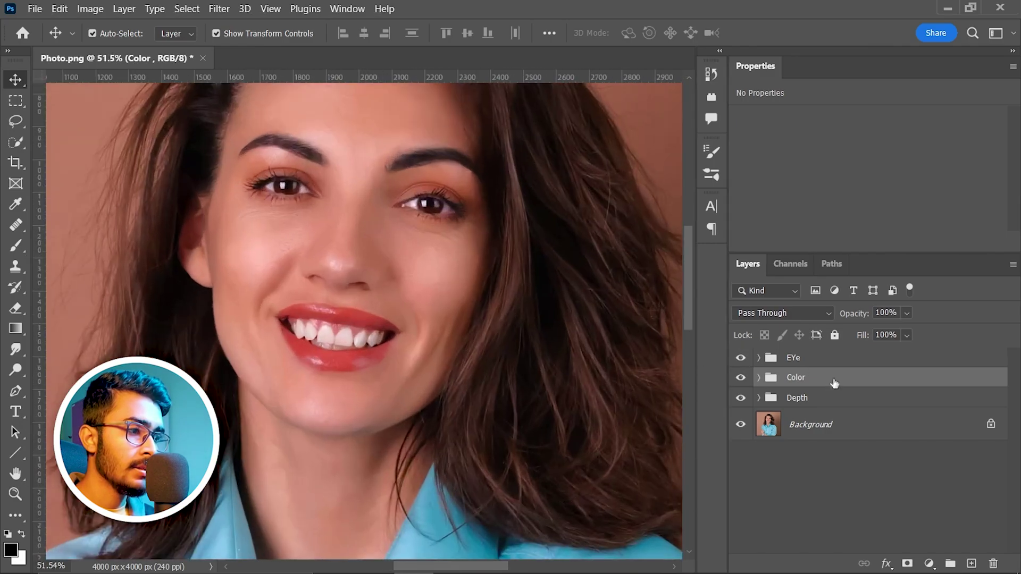
pyautogui.click(740, 359)
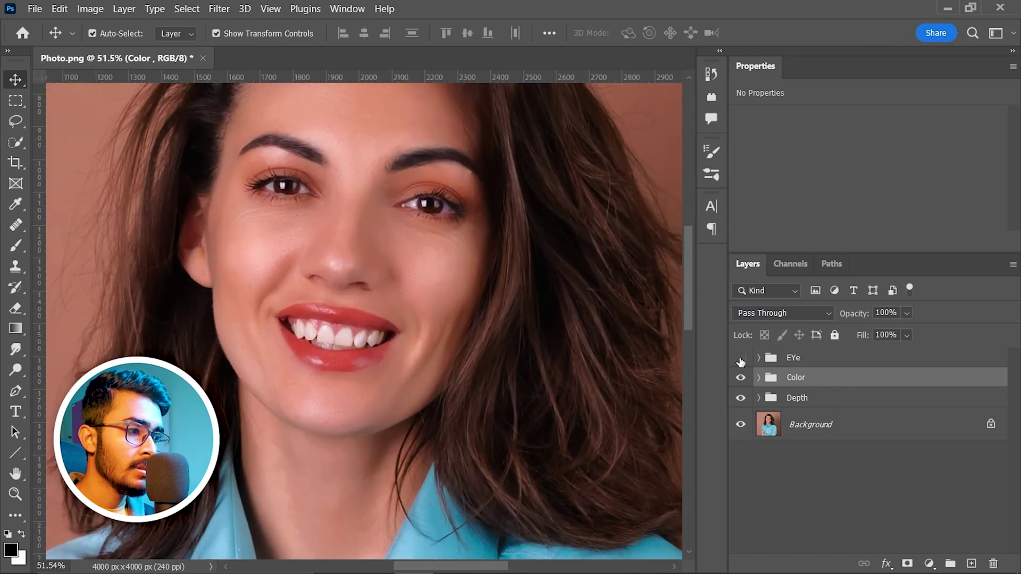
pyautogui.click(740, 359)
pyautogui.click(759, 358)
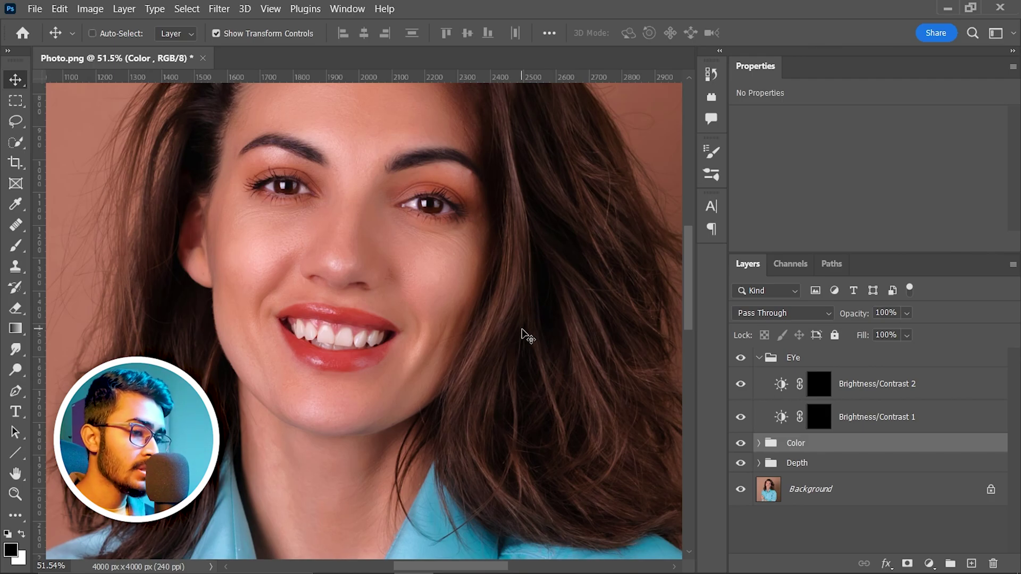
pyautogui.hotkey('ctrl', '0')
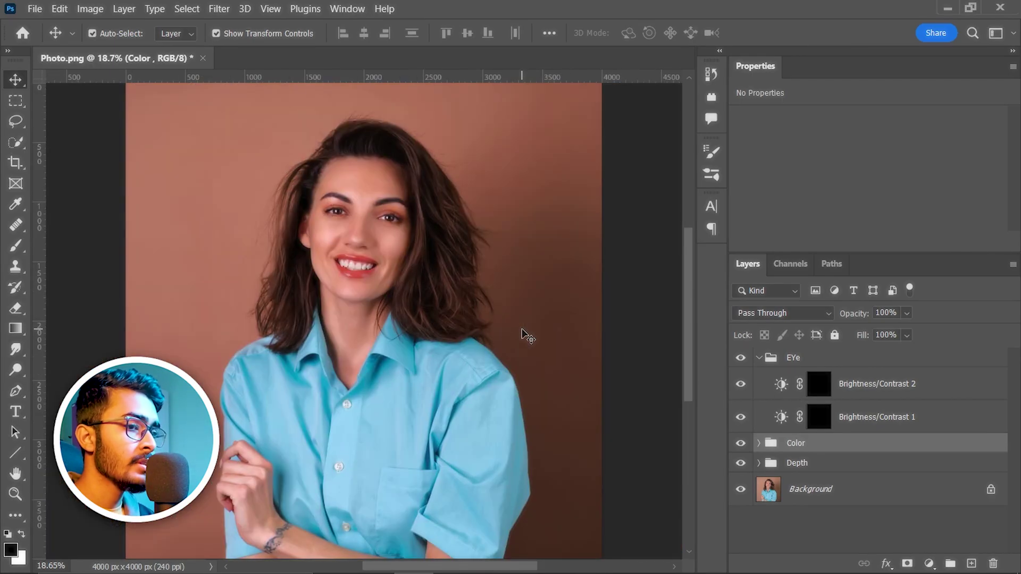